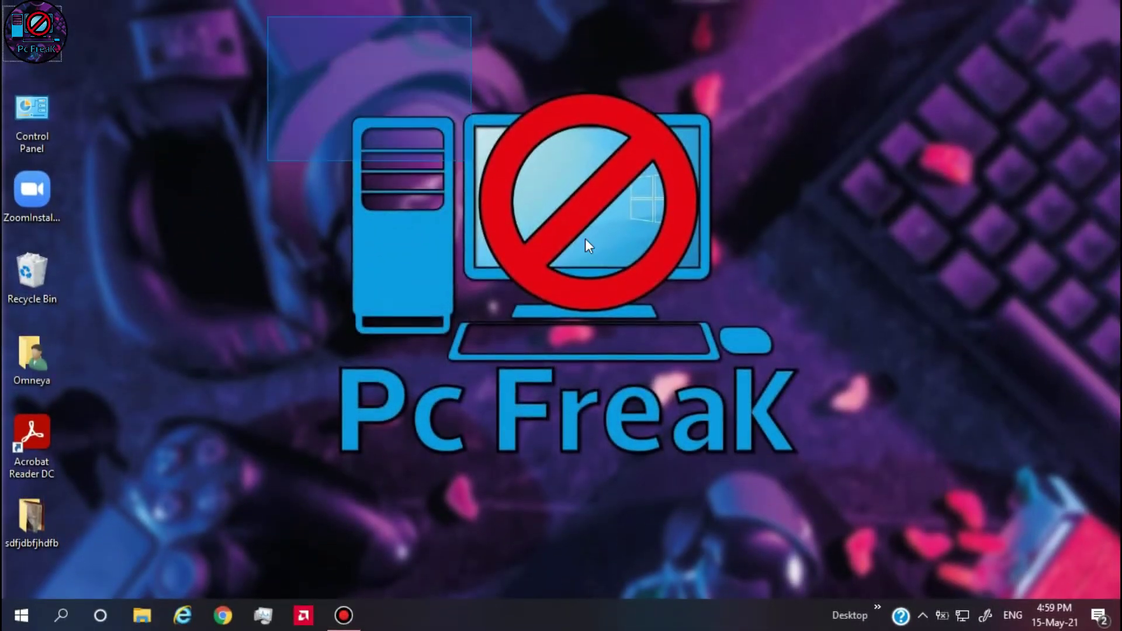
Open Chrome and load the pasted MediaFire link for the resolution fix
left_click_drag(268, 16, 825, 490)
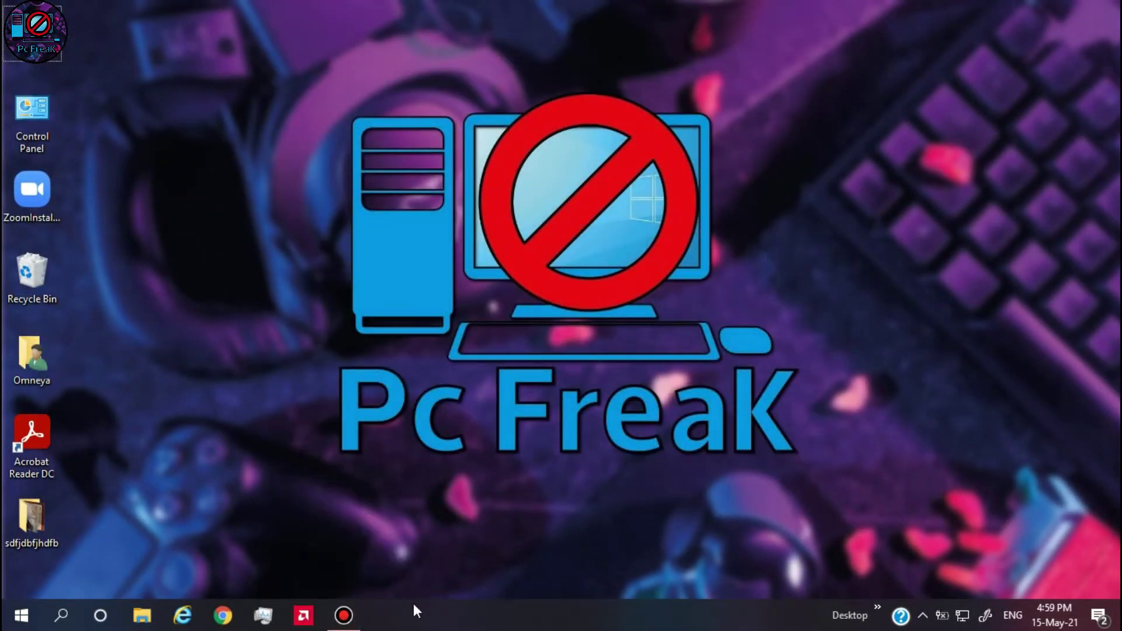
left_click(343, 615)
left_click(344, 615)
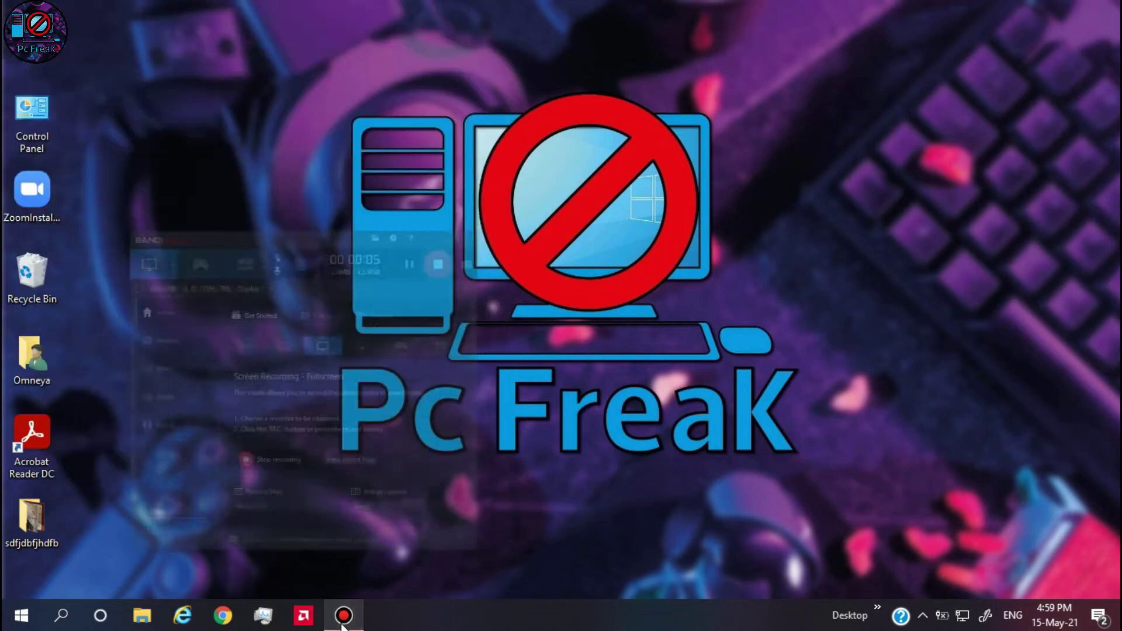
left_click(223, 616)
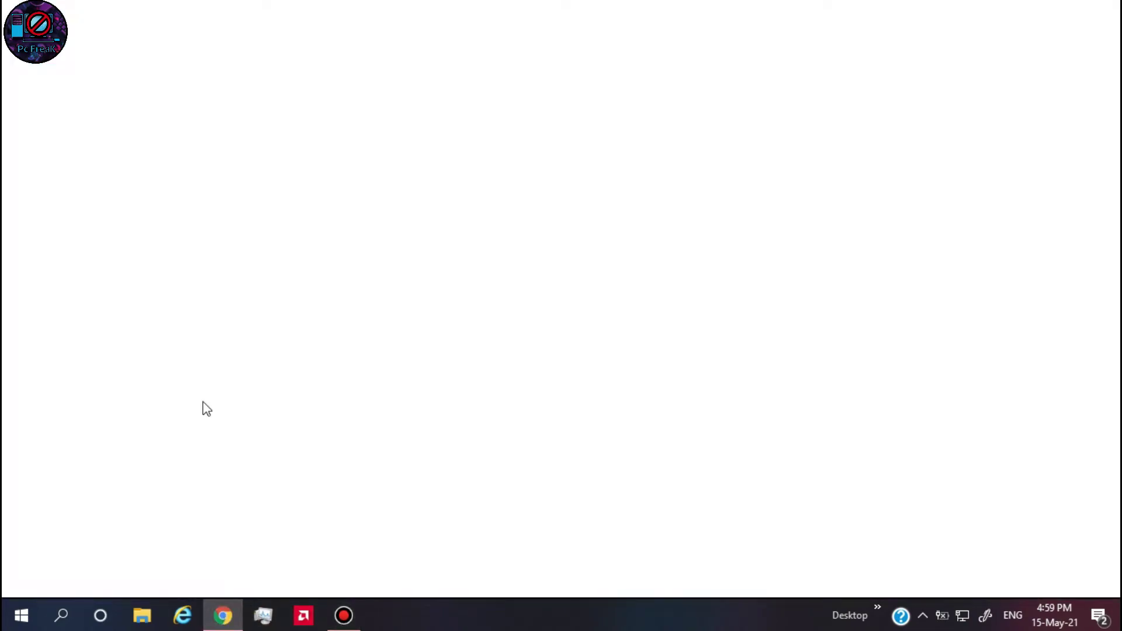
right_click(225, 49)
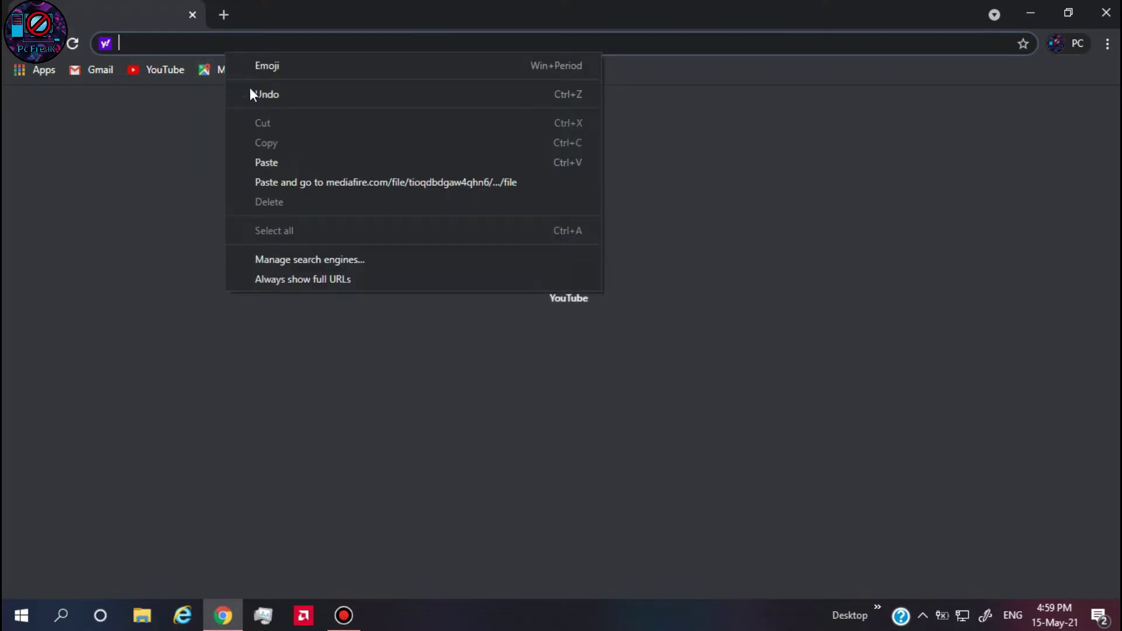
left_click(284, 163)
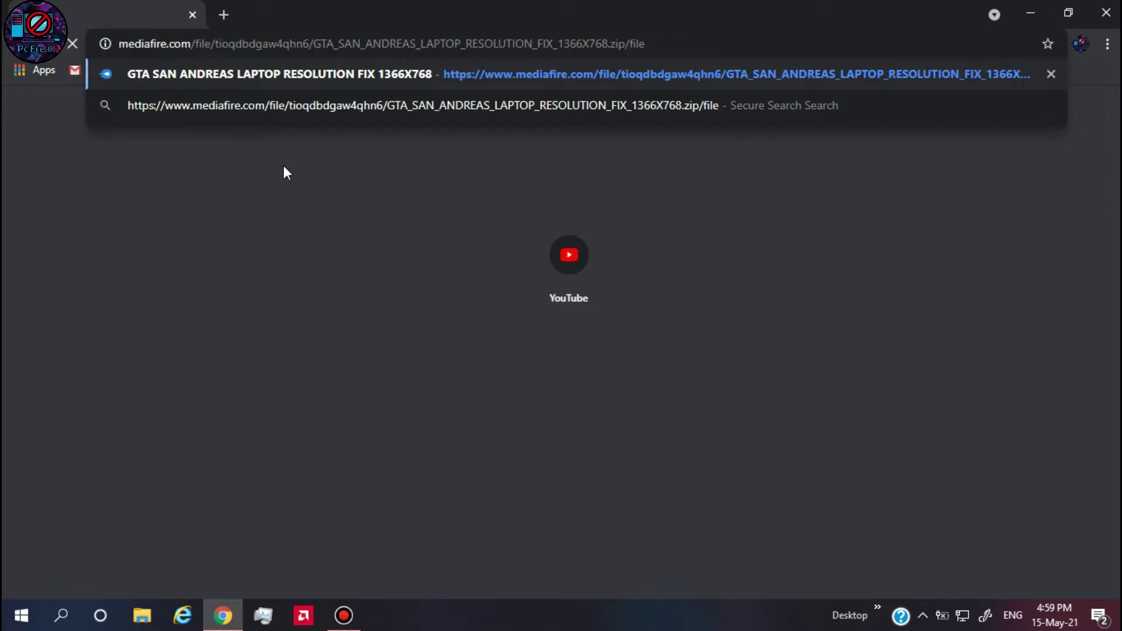
key("Return")
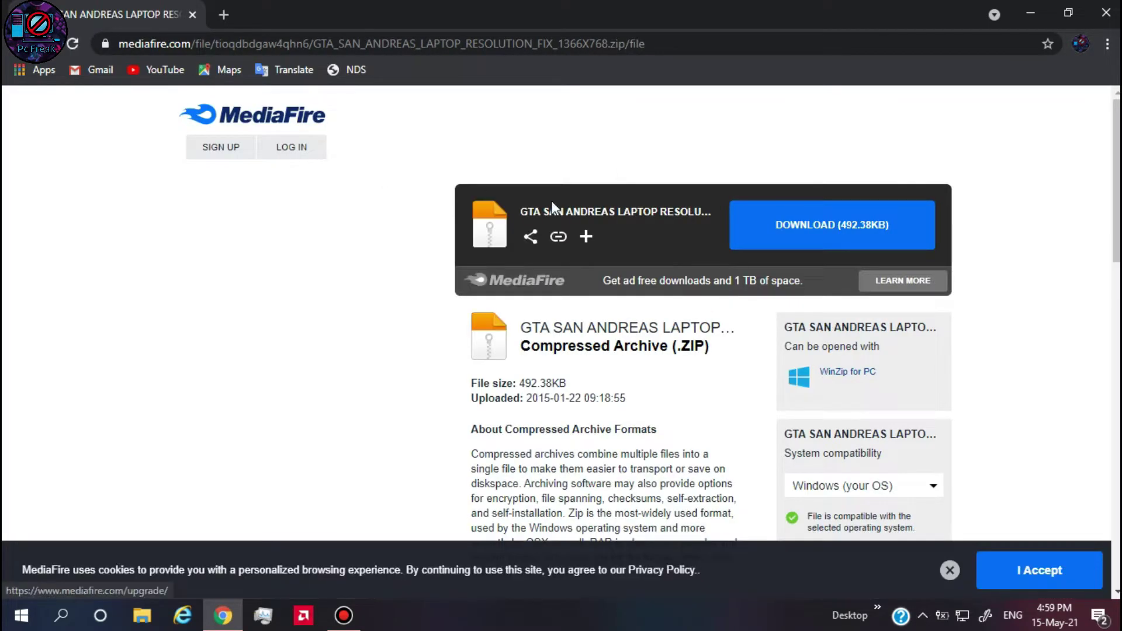
Download the GTA_SAN_ANDREAS_LAPTOP_RESOLUTION_FIX_1366X768 zip, close the ad pop-up, and close Chrome
left_click(818, 226)
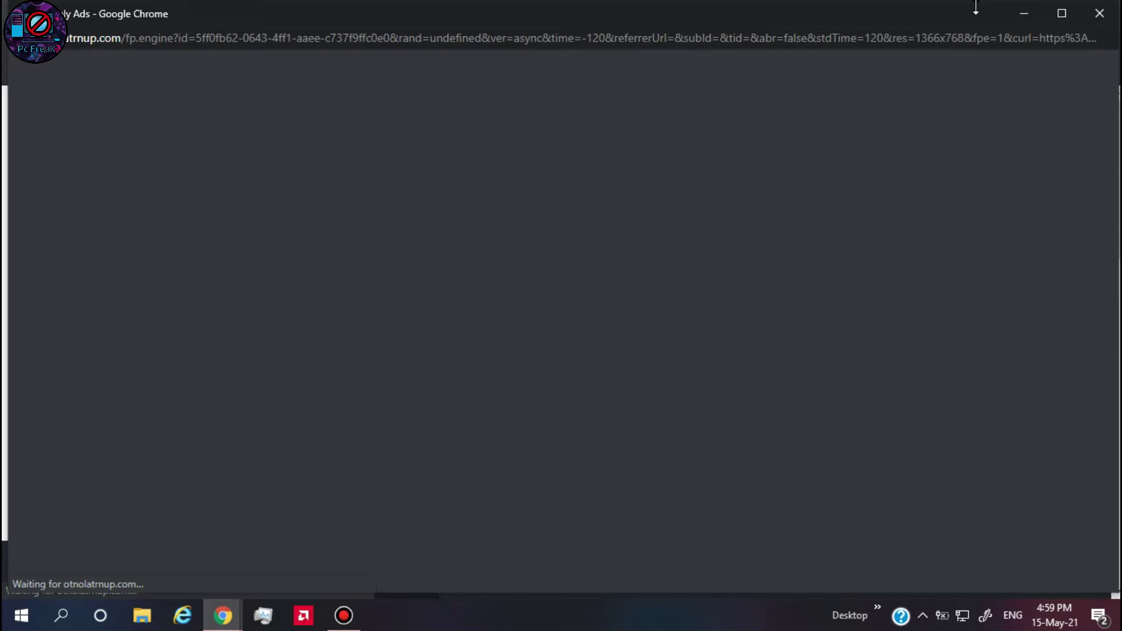
left_click(1105, 12)
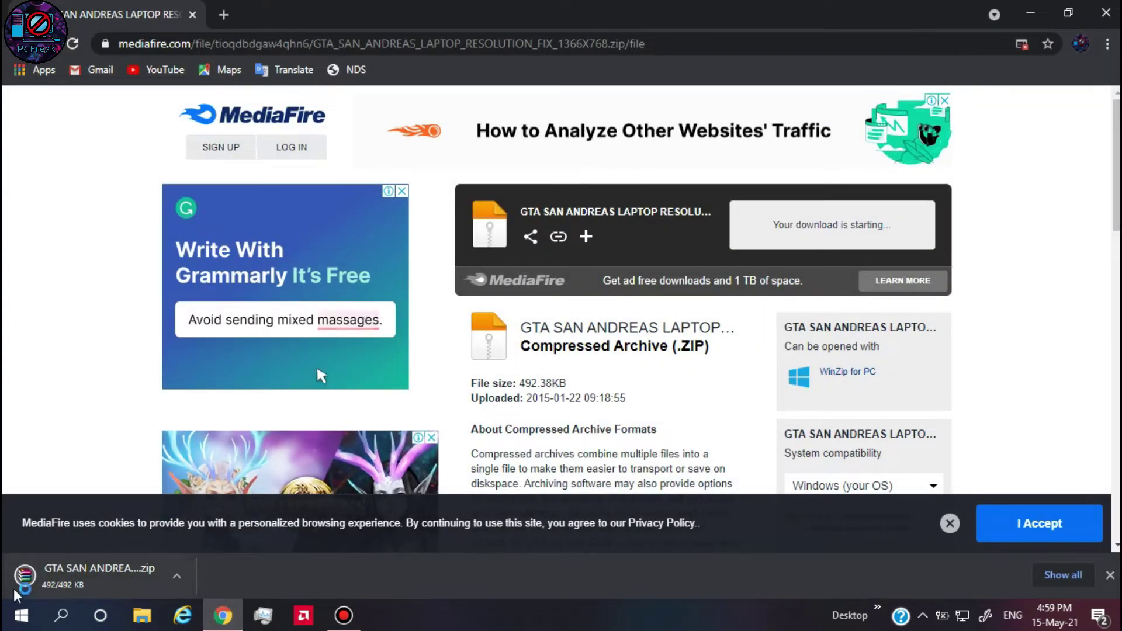
key("alt+F4")
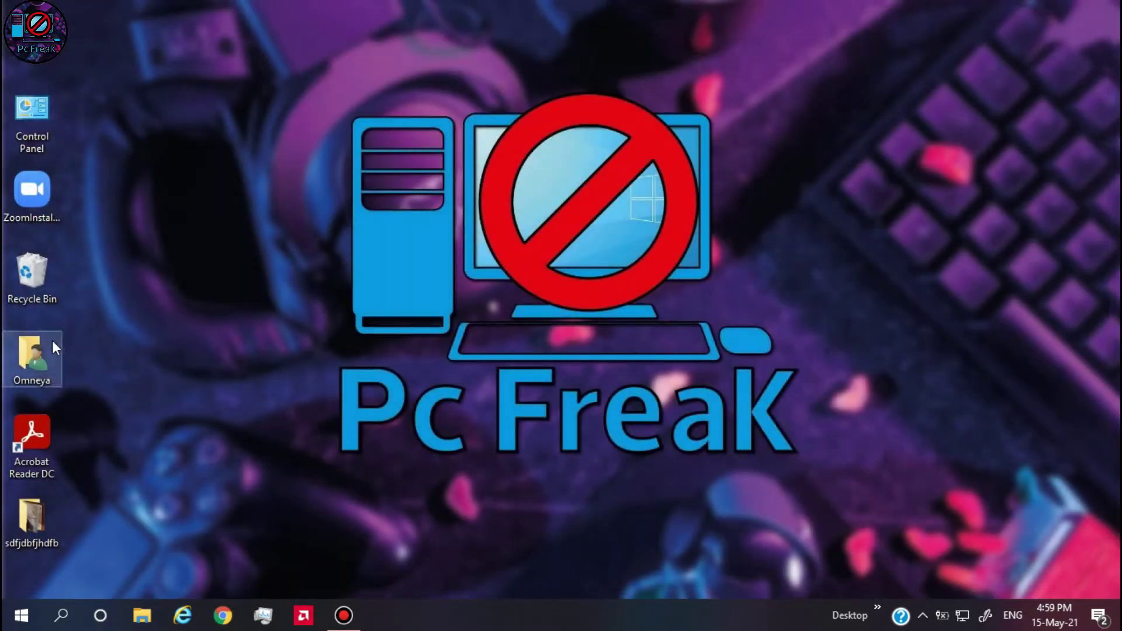
Open the resolution fix zip from Downloads in WinRAR, dismiss the licence nag, and minimize it
left_click(142, 616)
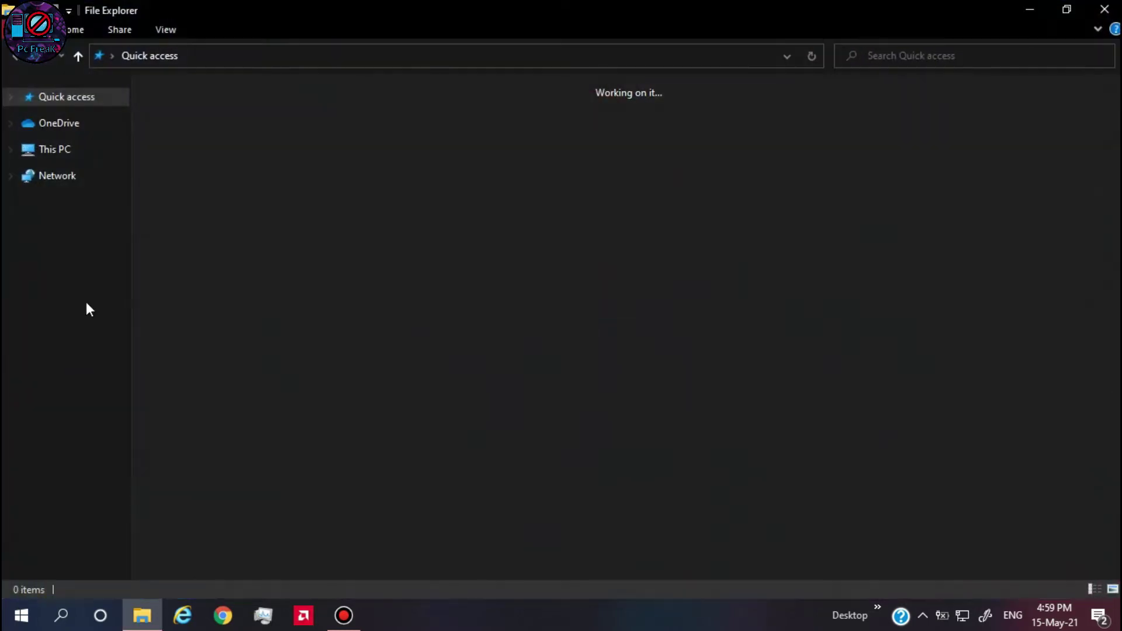
left_click(73, 229)
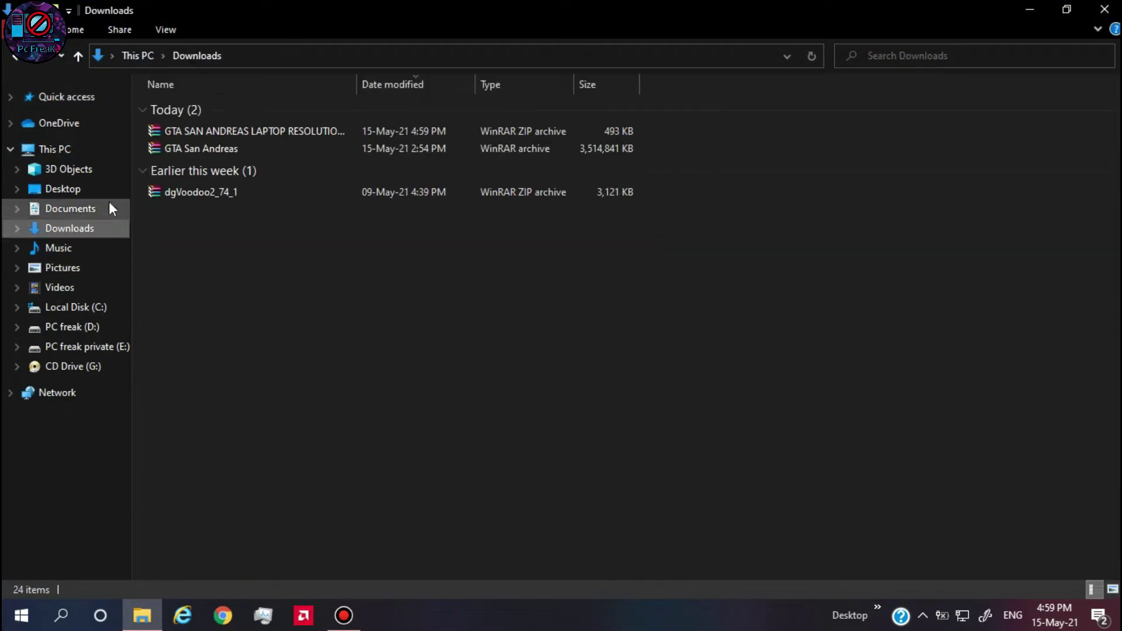
left_click(223, 138)
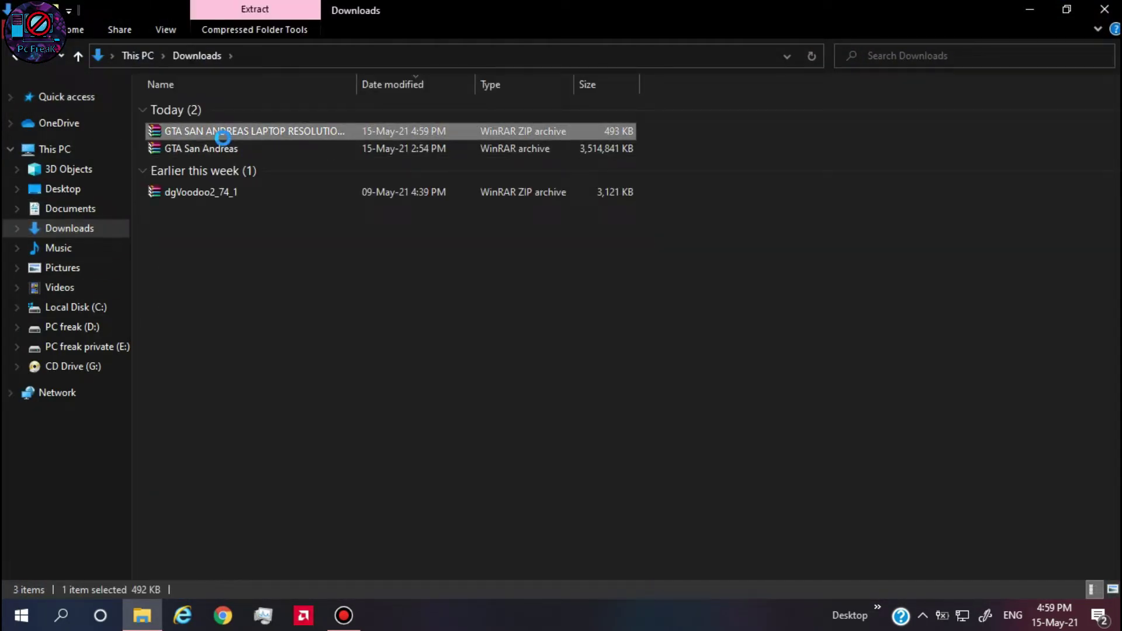
right_click(223, 138)
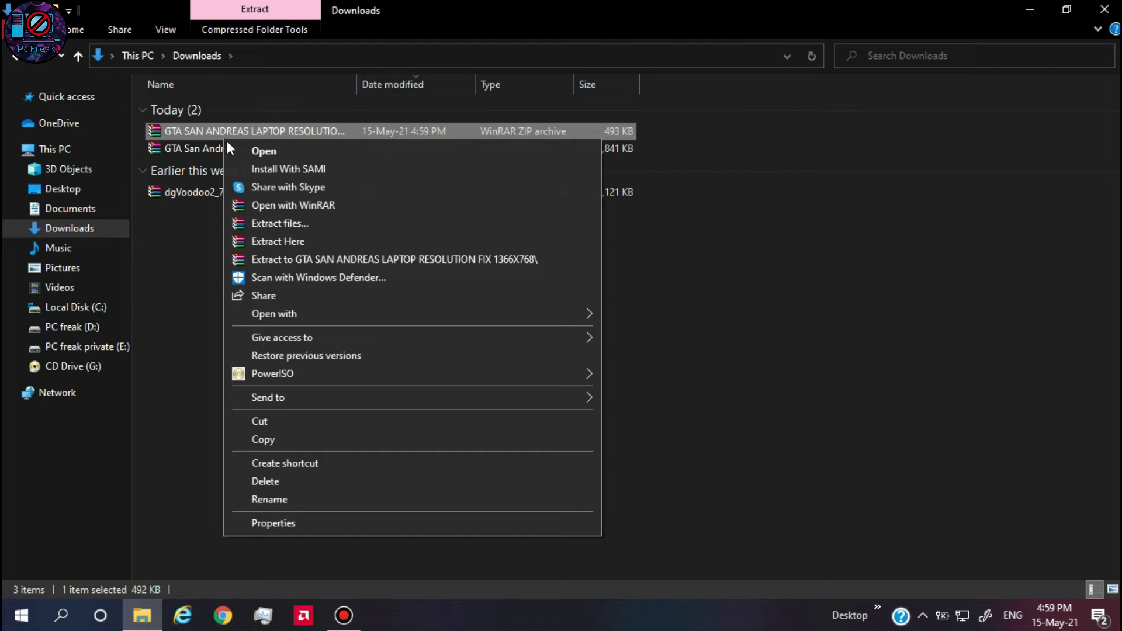
left_click(303, 223)
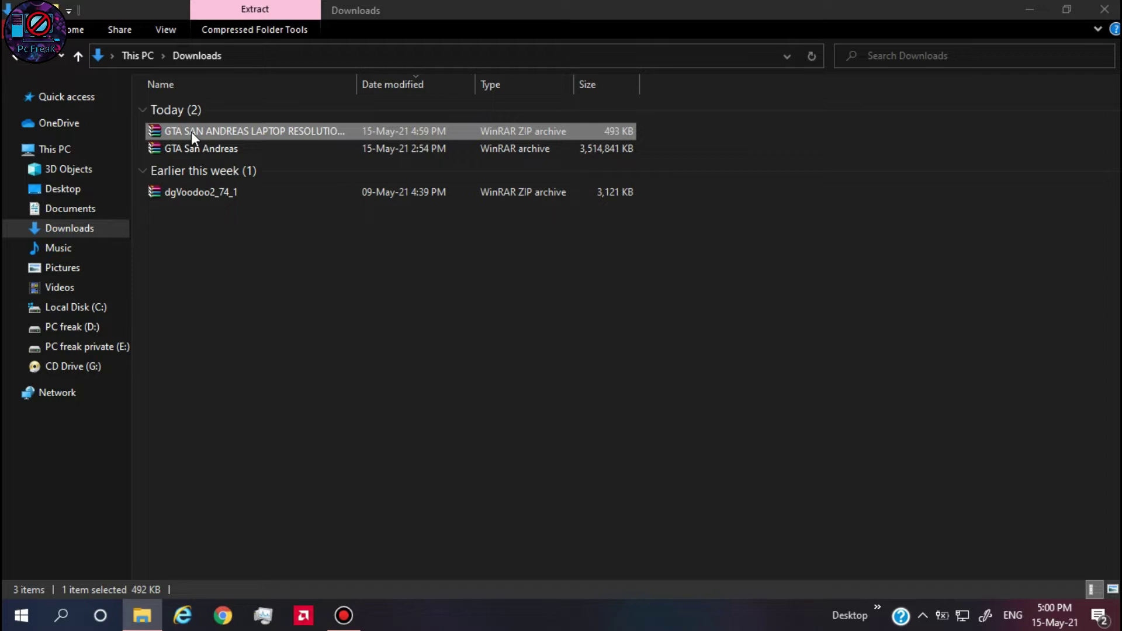
double_click(191, 132)
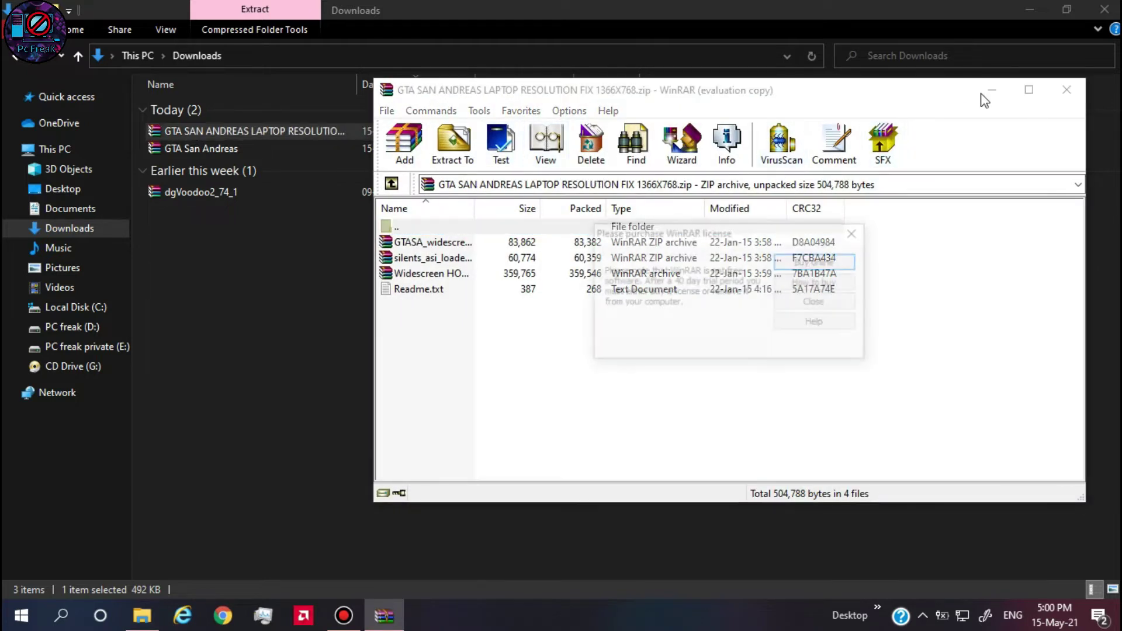
key("Escape")
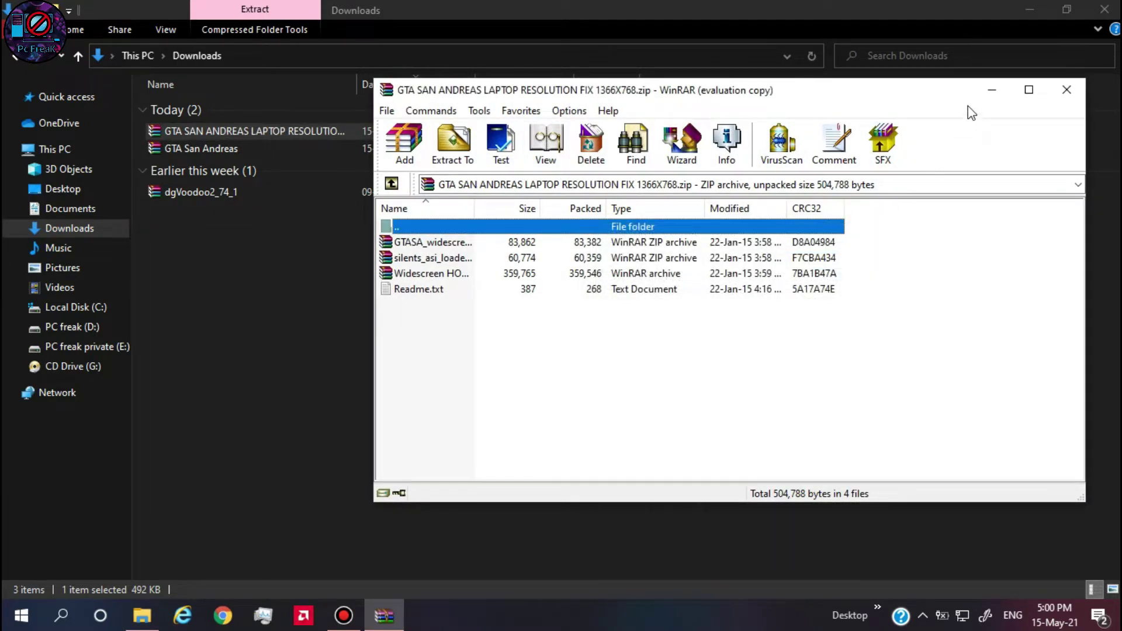
left_click(992, 90)
Open D:\GTA San Andreas in Explorer and the nested GTASA_widescreen_fix zip in WinRAR
left_click(105, 327)
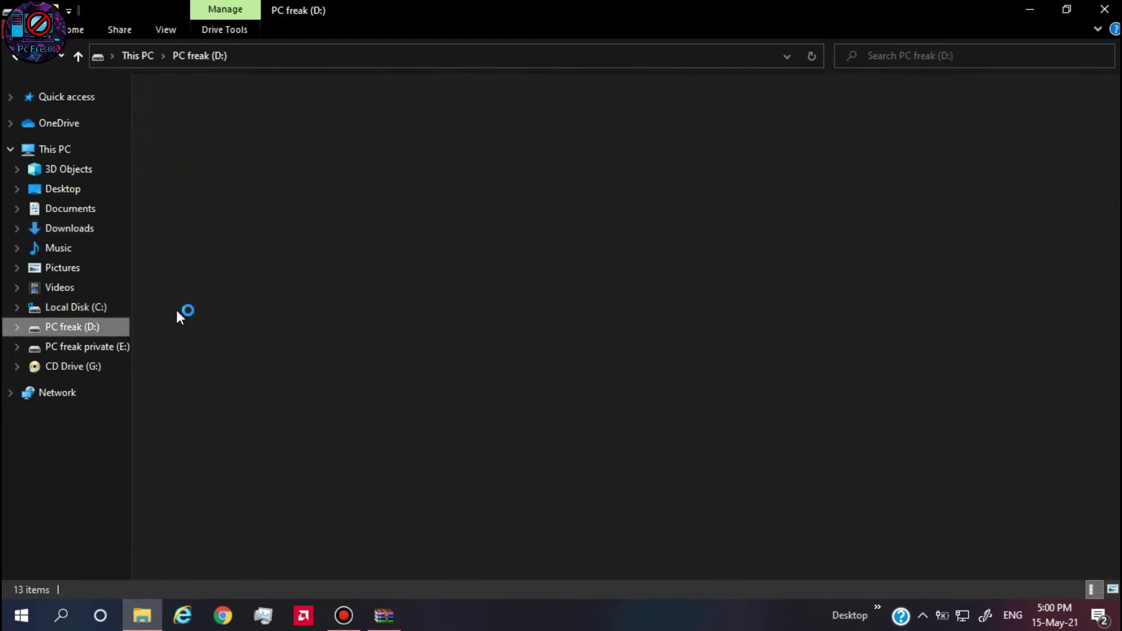
double_click(352, 248)
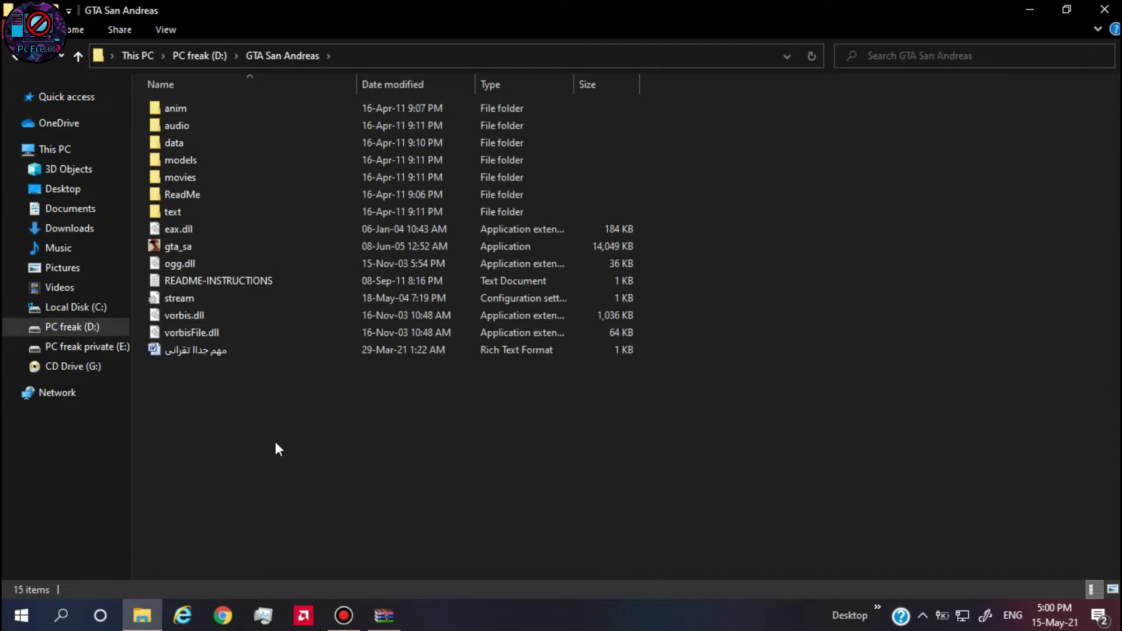
left_click(385, 614)
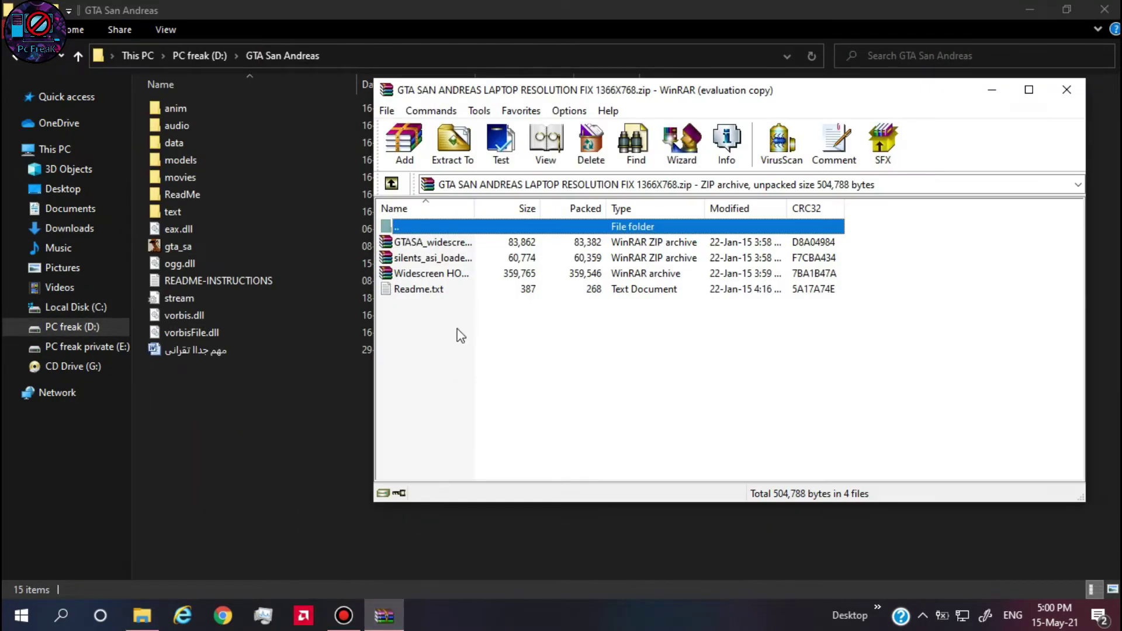
double_click(468, 242)
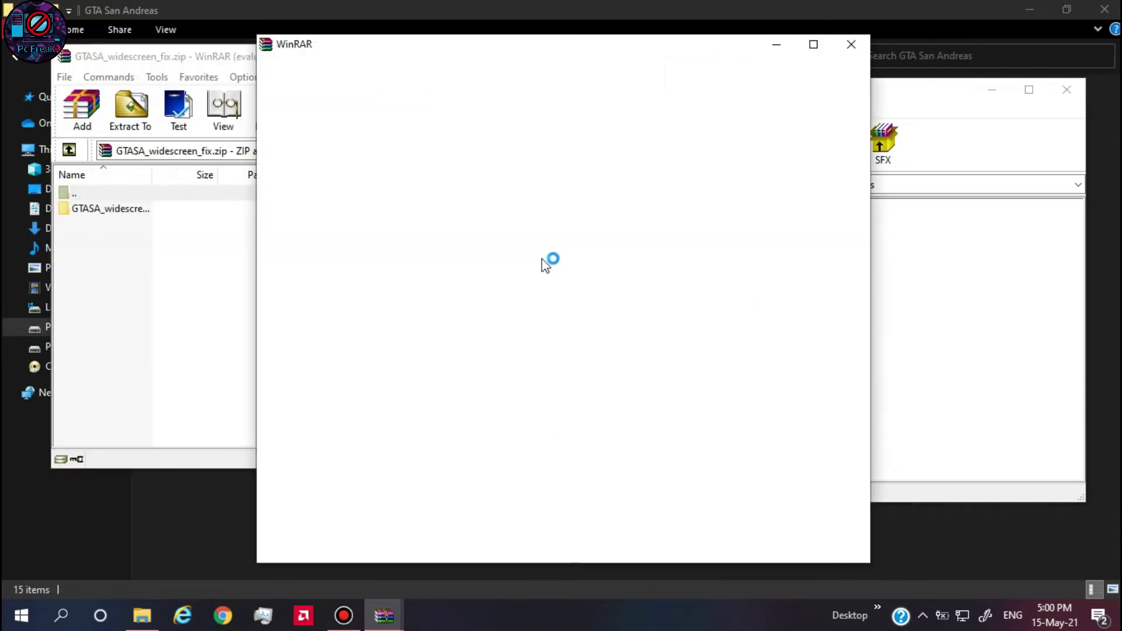
left_click(853, 45)
Copy the four widescreen fix files from the zip's folder into the GTA San Andreas folder
left_click(341, 214)
double_click(341, 214)
left_click_drag(461, 46, 906, 142)
left_click_drag(427, 392, 459, 294)
left_click_drag(266, 391, 266, 393)
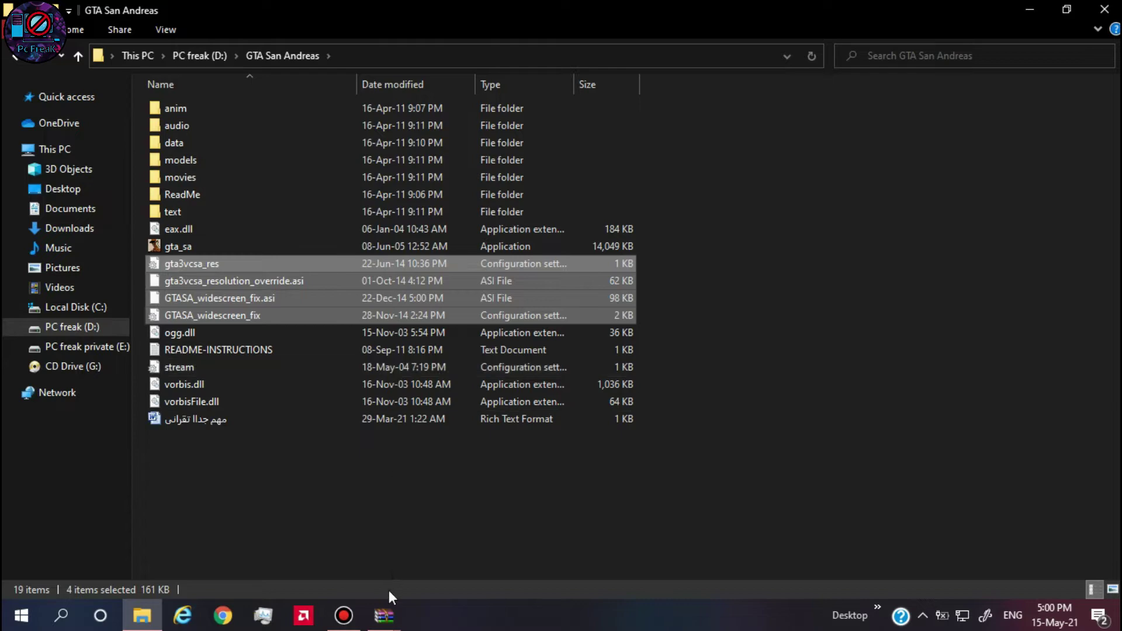
Copy silents_asi_loader_13 contents except ReadMe.txt into GTA San Andreas, replacing vorbisFile.dll
left_click(384, 616)
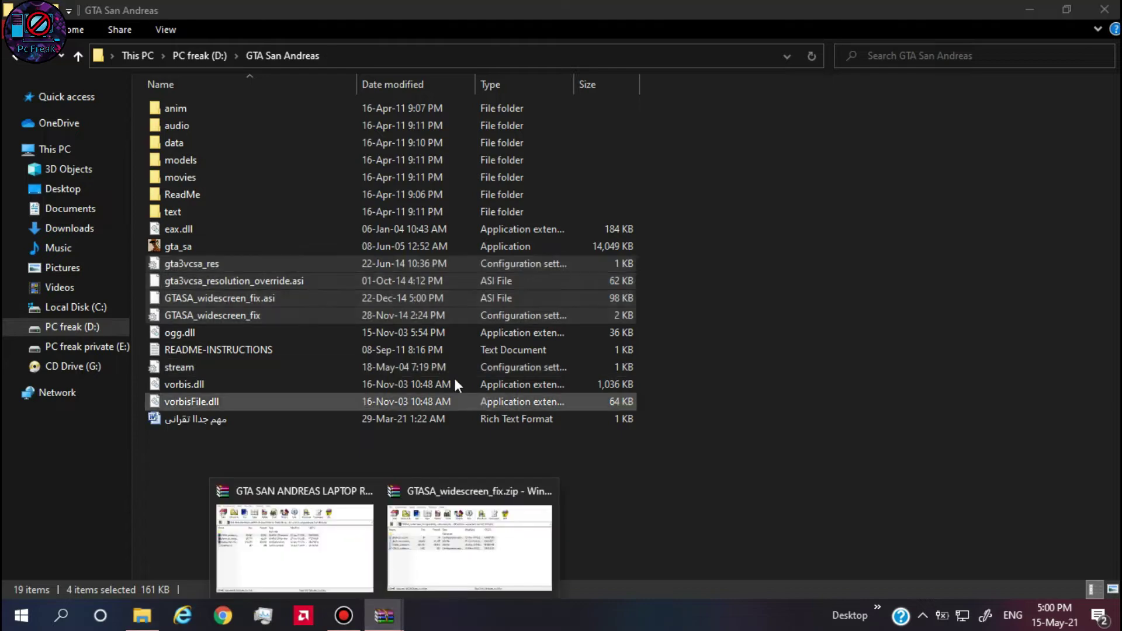
left_click(349, 532)
double_click(463, 258)
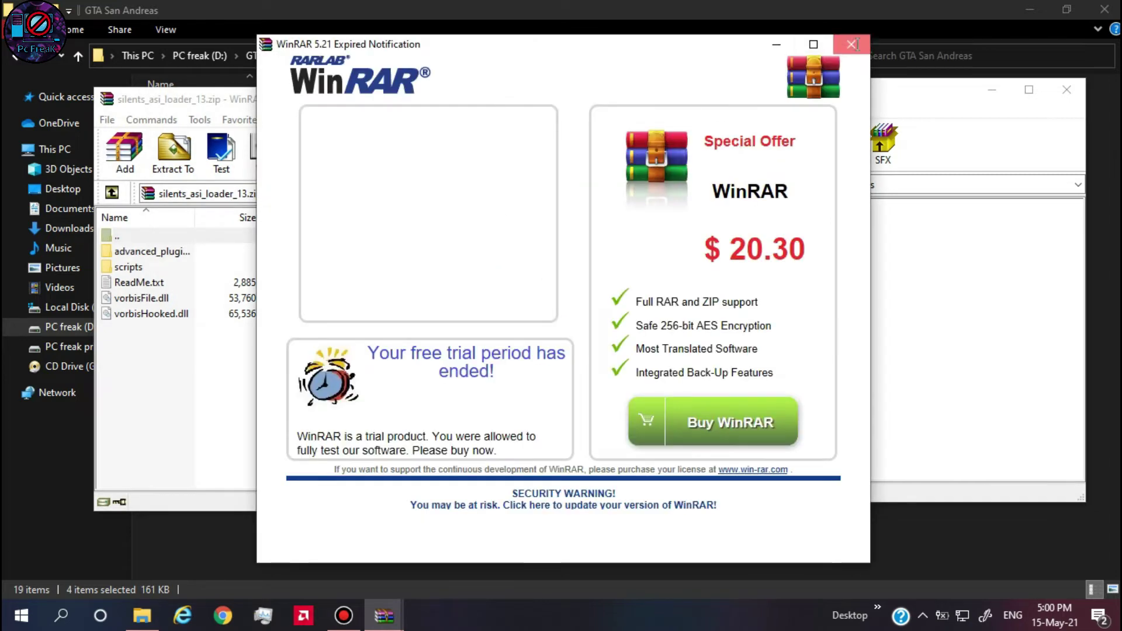
left_click(850, 45)
left_click_drag(234, 356, 265, 254)
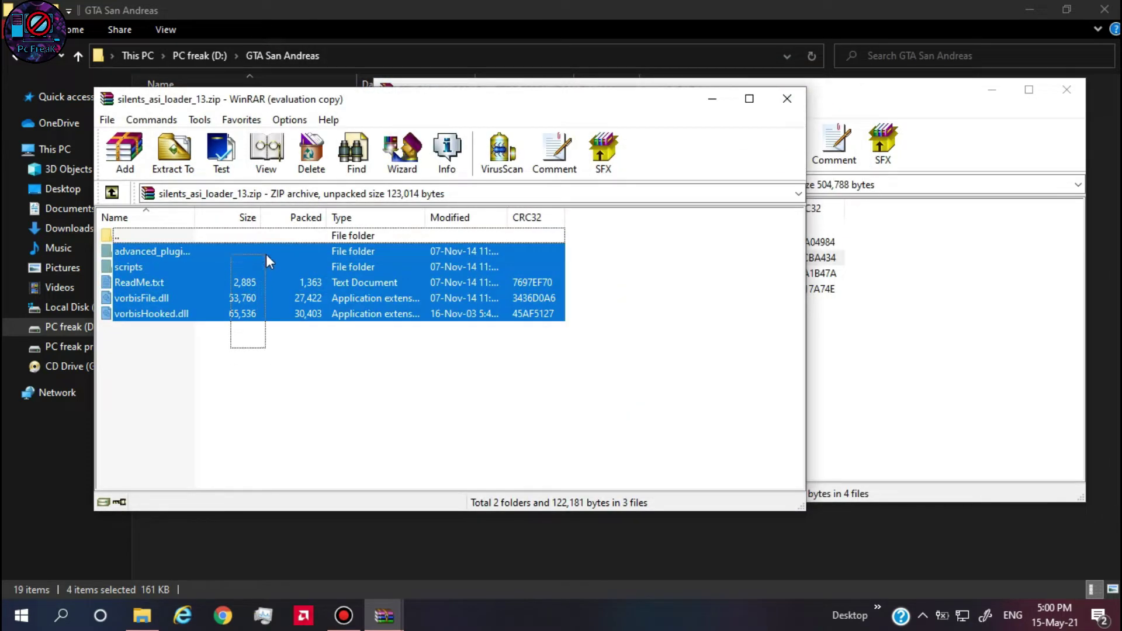
left_click(231, 283, "ctrl")
left_click_drag(400, 99, 643, 127)
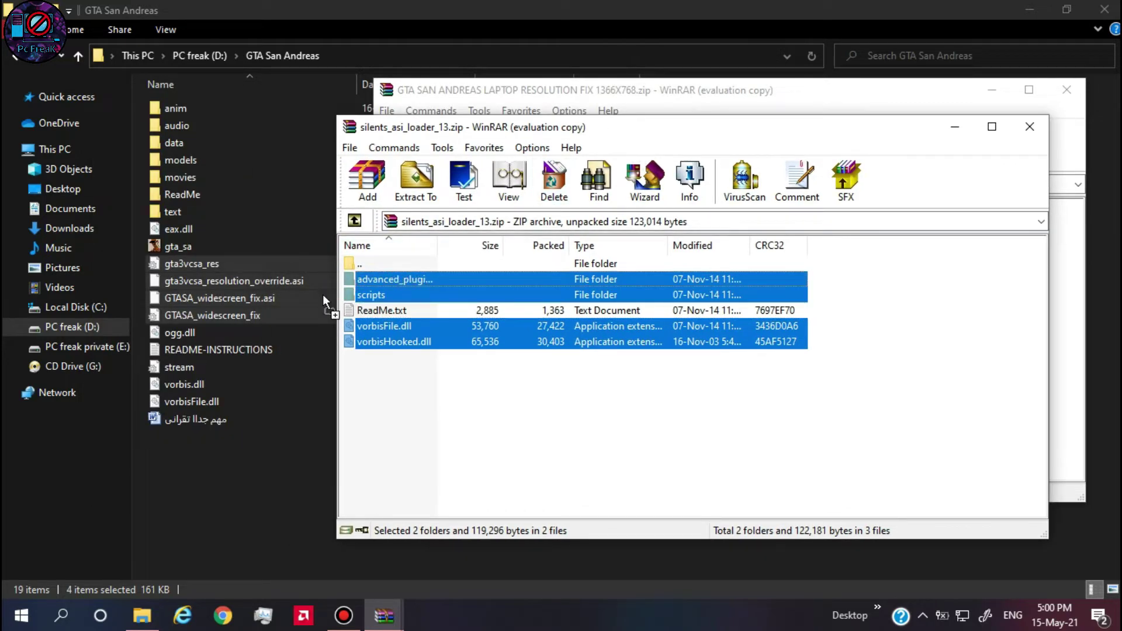
left_click_drag(245, 453, 246, 454)
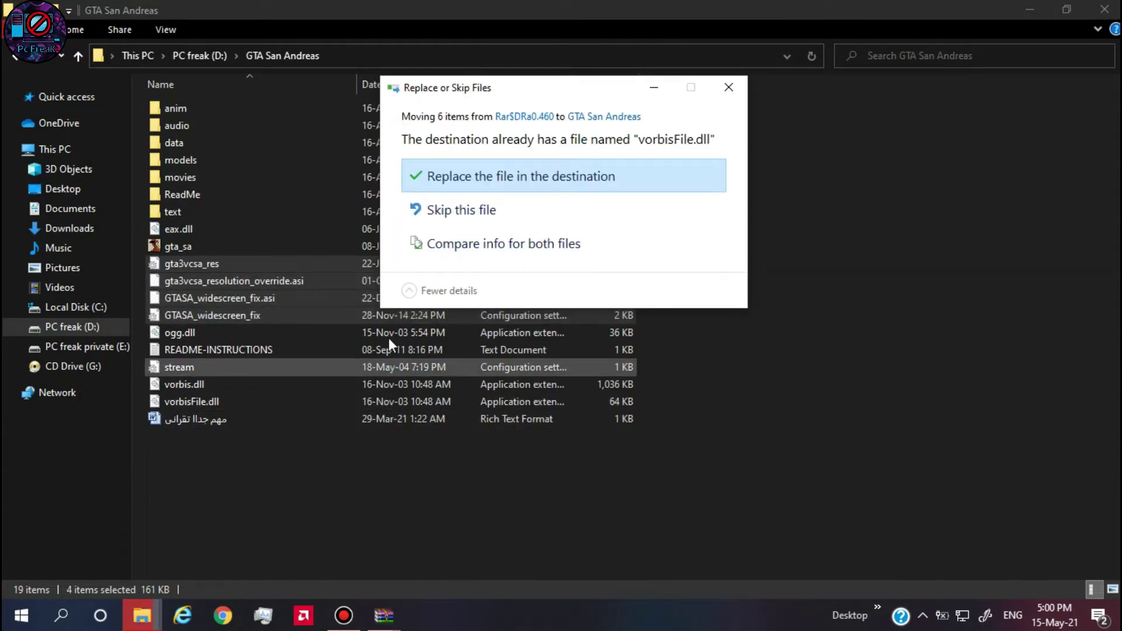
left_click(484, 178)
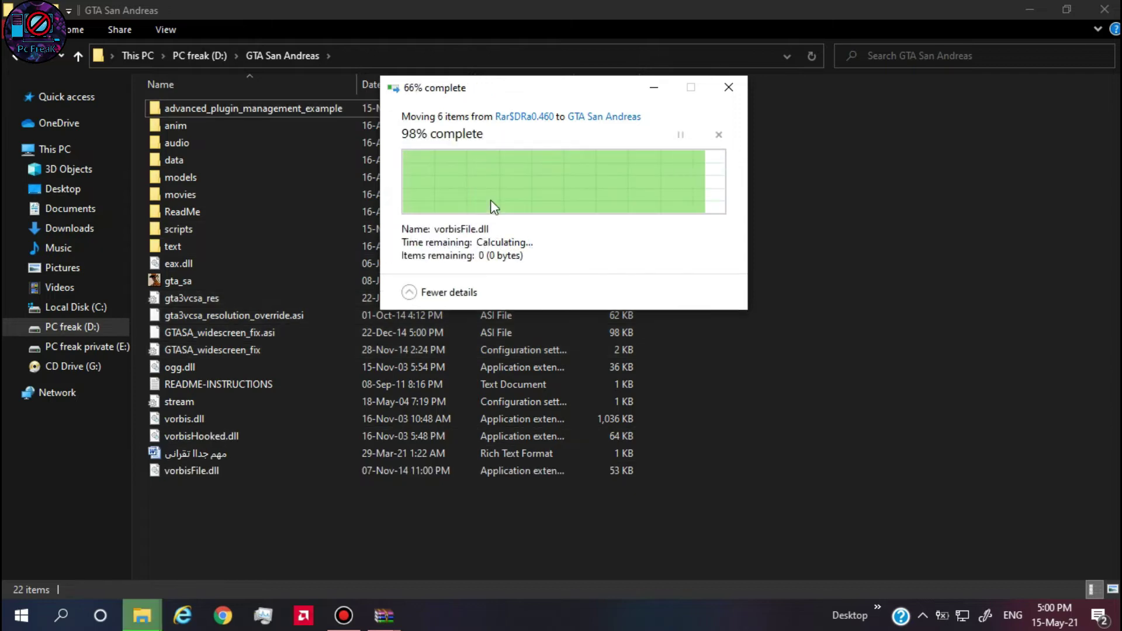
Copy models and wshps.asi from Widescreen HOR+ Support's rel folder into GTA San Andreas, replacing existing files
mouse_move(383, 613)
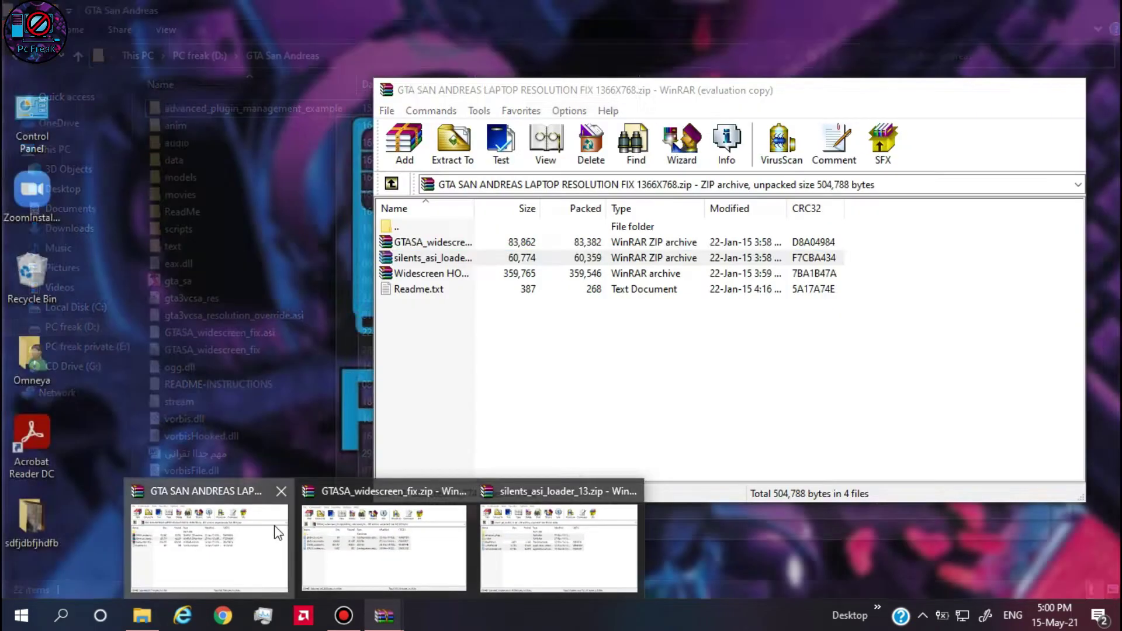
left_click(276, 532)
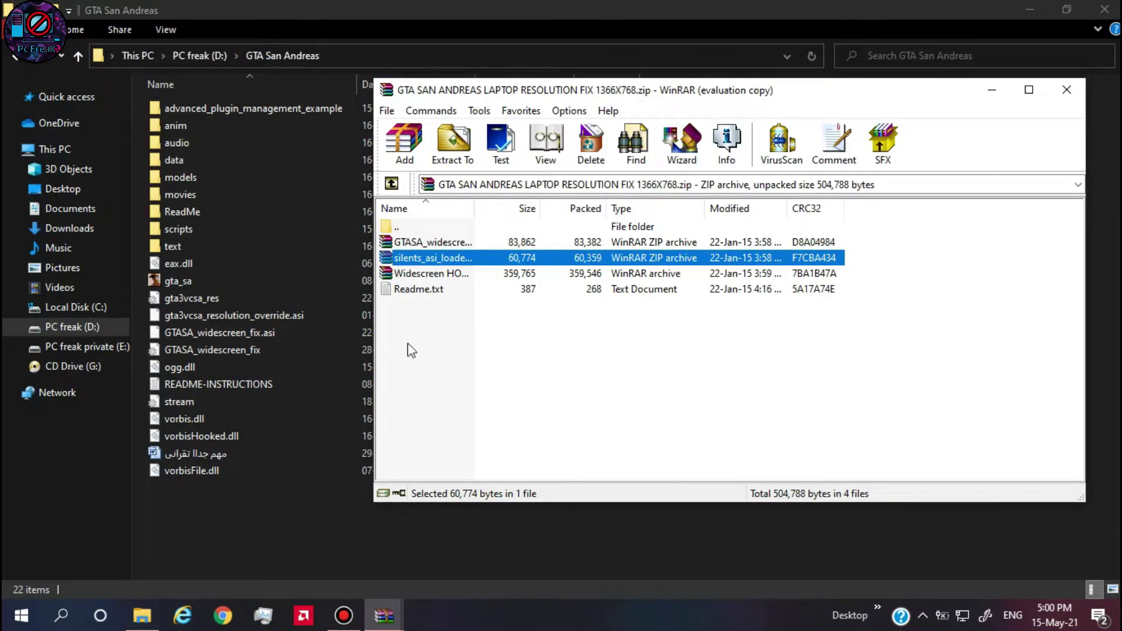
left_click(439, 274)
double_click(465, 277)
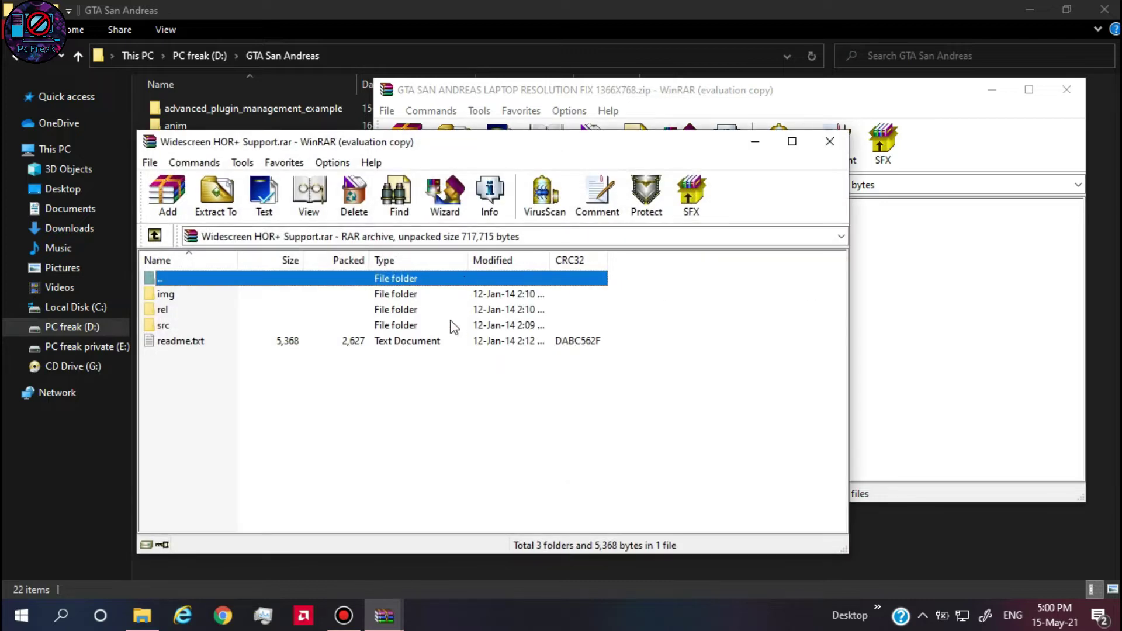
left_click(619, 284)
double_click(223, 309)
left_click_drag(212, 362, 234, 295)
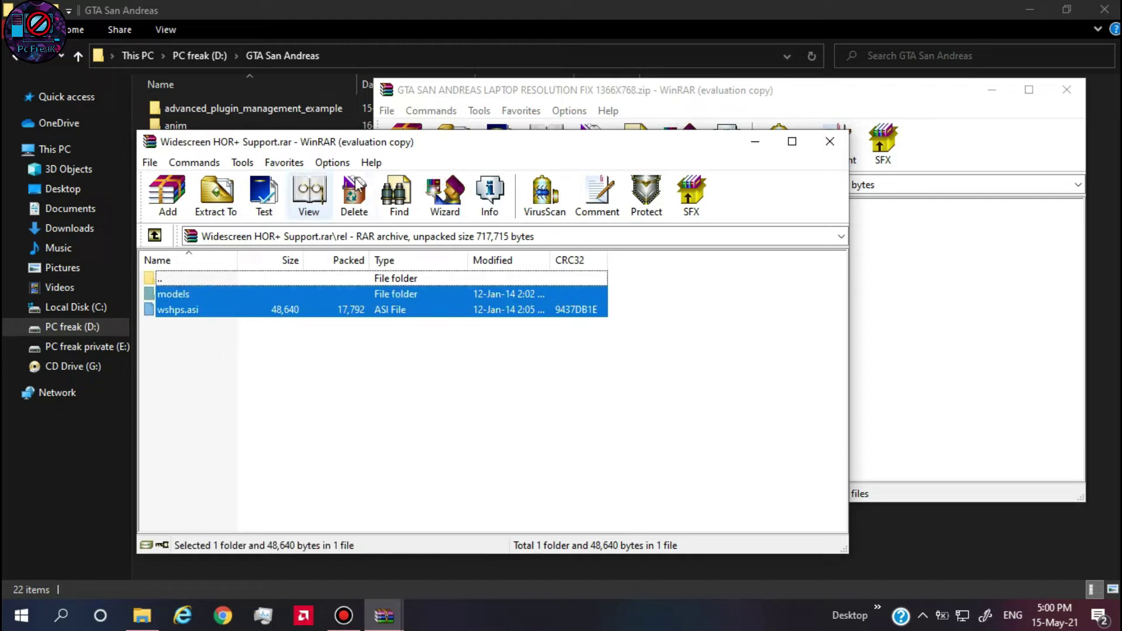
left_click_drag(429, 144, 635, 138)
left_click_drag(384, 305, 244, 493)
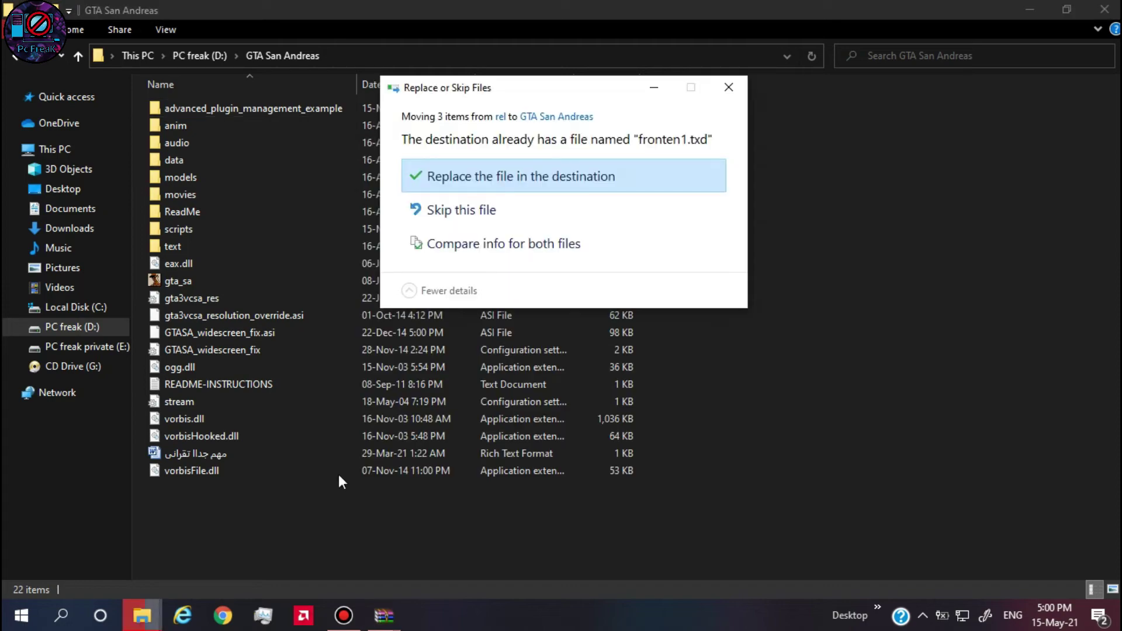
left_click(548, 184)
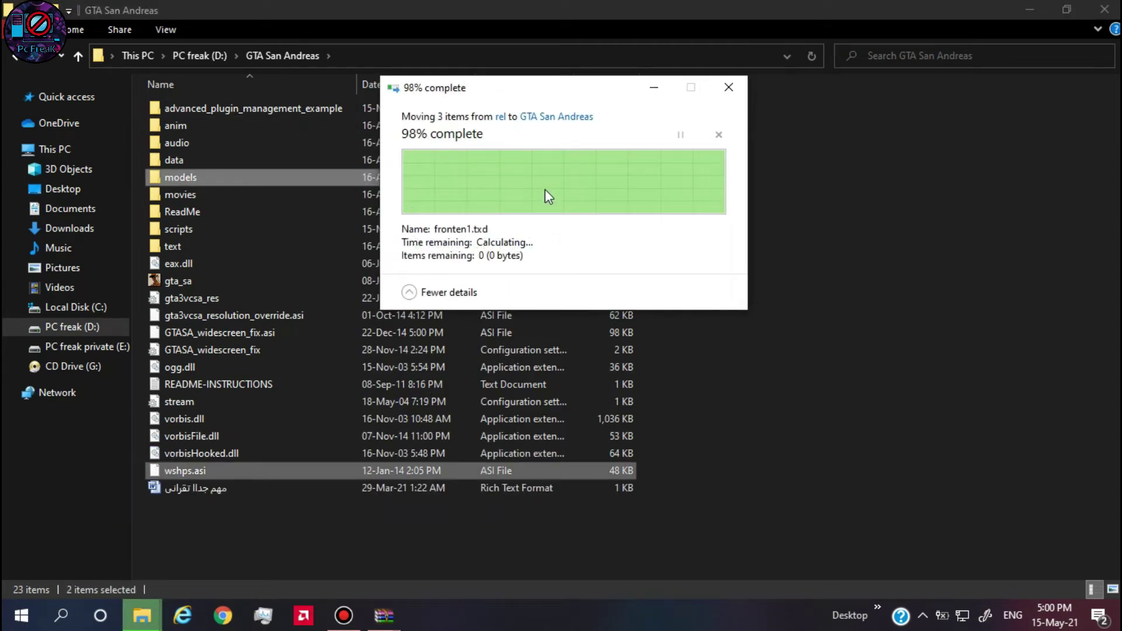
Close all four open WinRAR windows
mouse_move(384, 615)
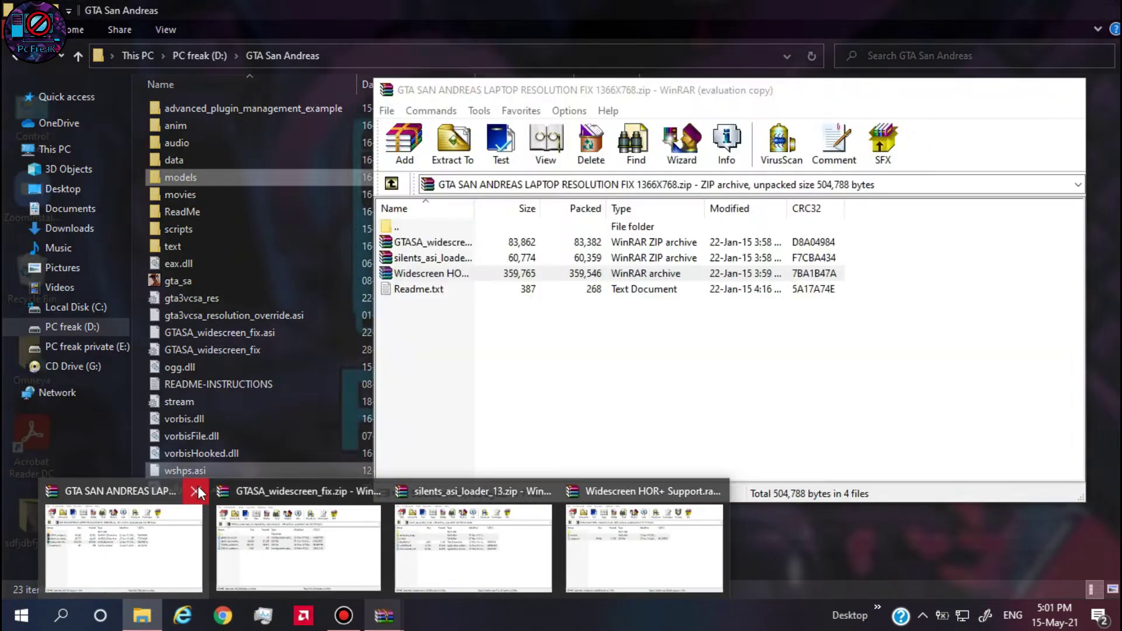
left_click(197, 491)
left_click(292, 490)
left_click(369, 490)
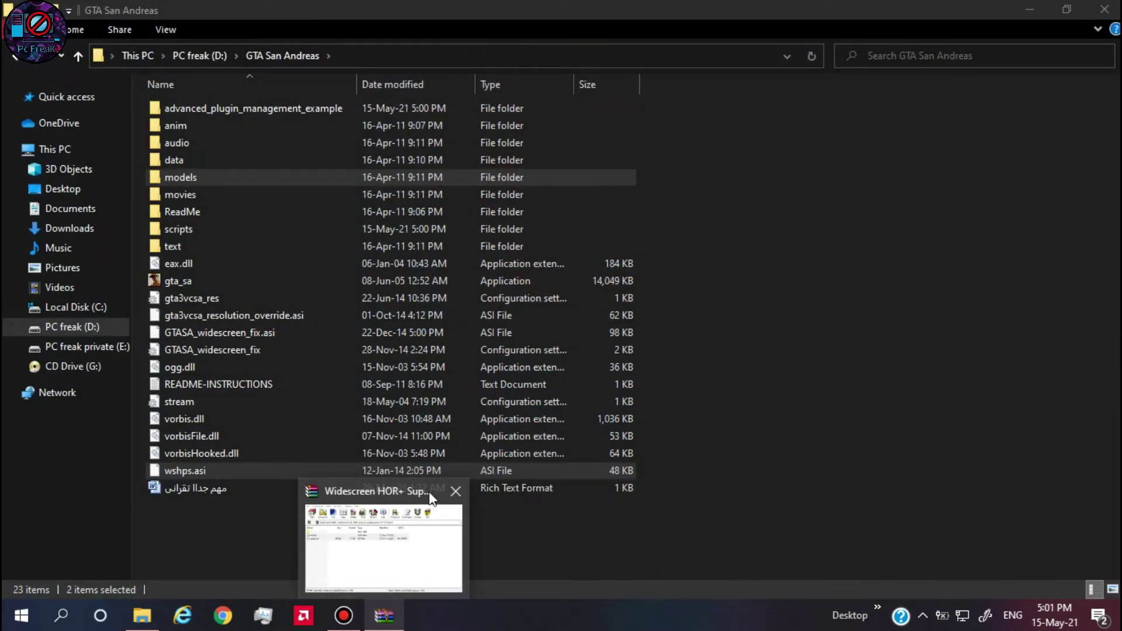
left_click(458, 491)
Refresh the GTA San Andreas folder and open the Properties of gta_sa
left_click(331, 567)
right_click(328, 565)
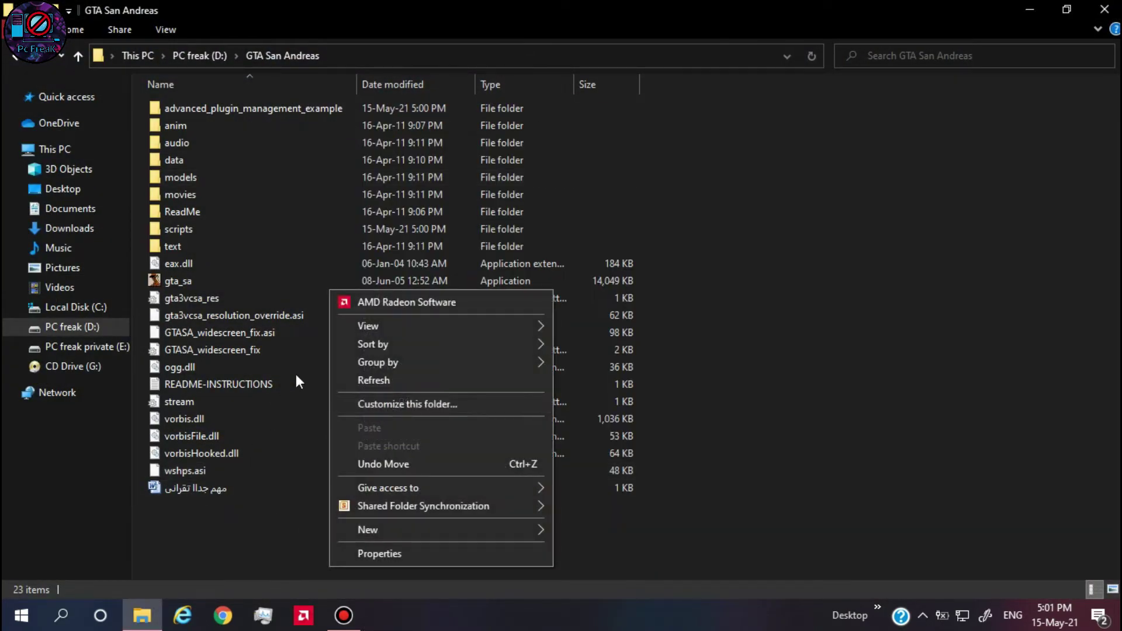
left_click(394, 383)
left_click(250, 285)
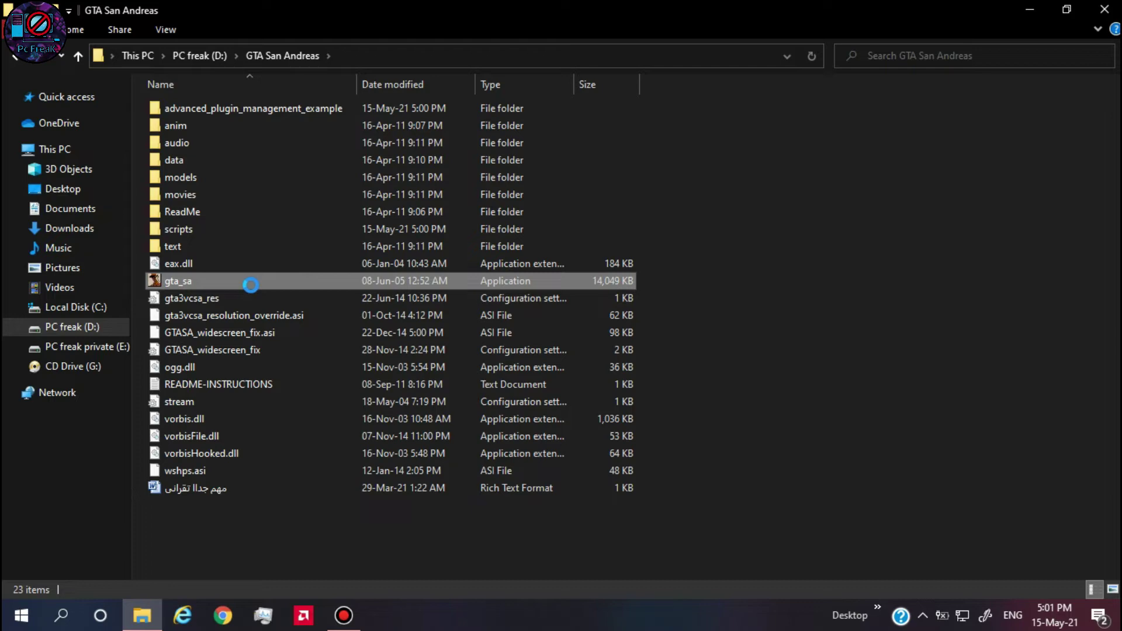
right_click(250, 285)
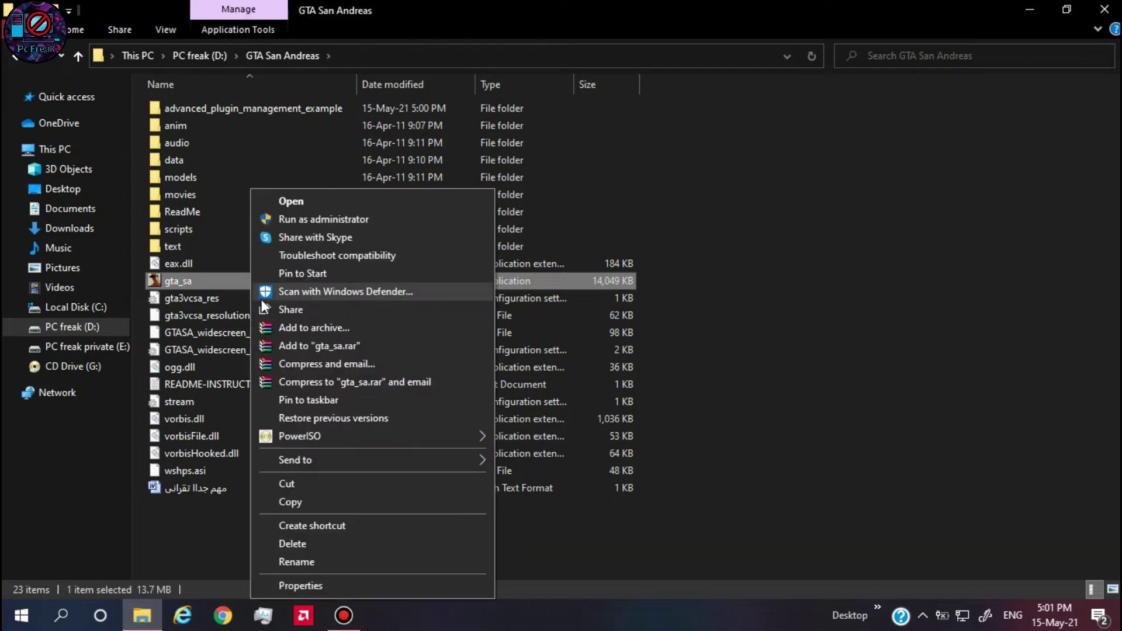
left_click(298, 585)
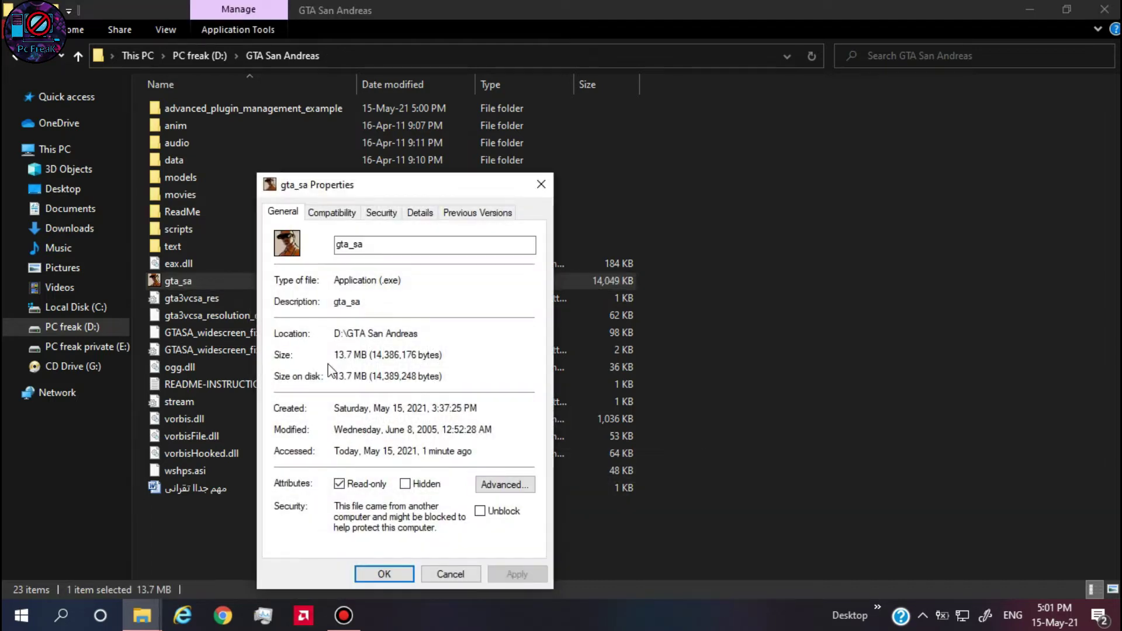
Set gta_sa to Windows 8 compatibility mode and always run as administrator
left_click(332, 216)
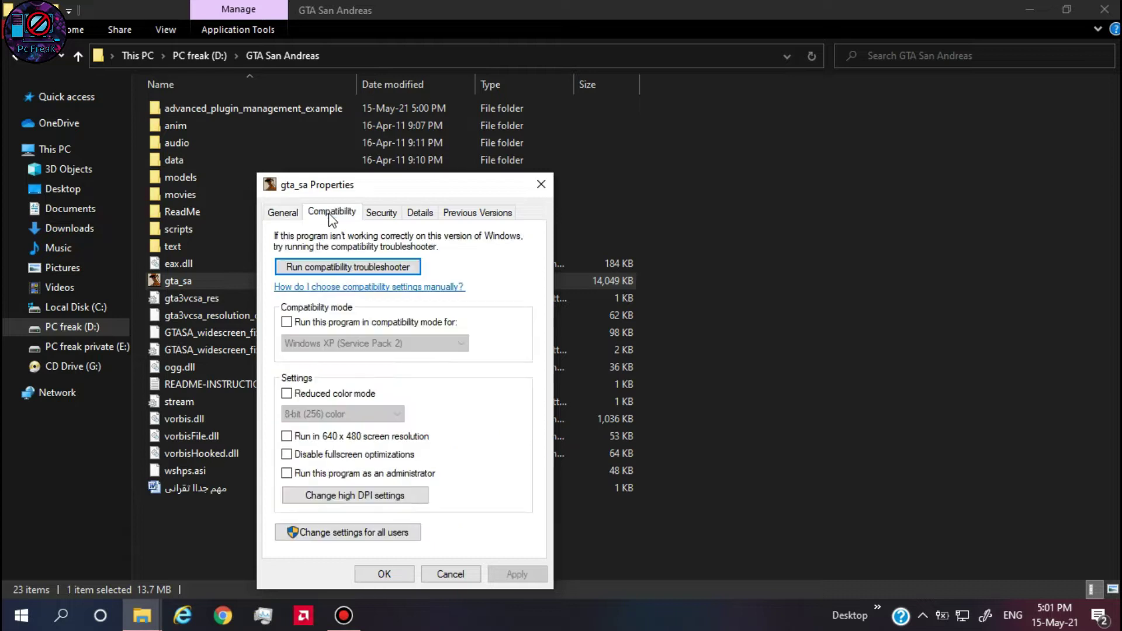
left_click(320, 324)
left_click(330, 343)
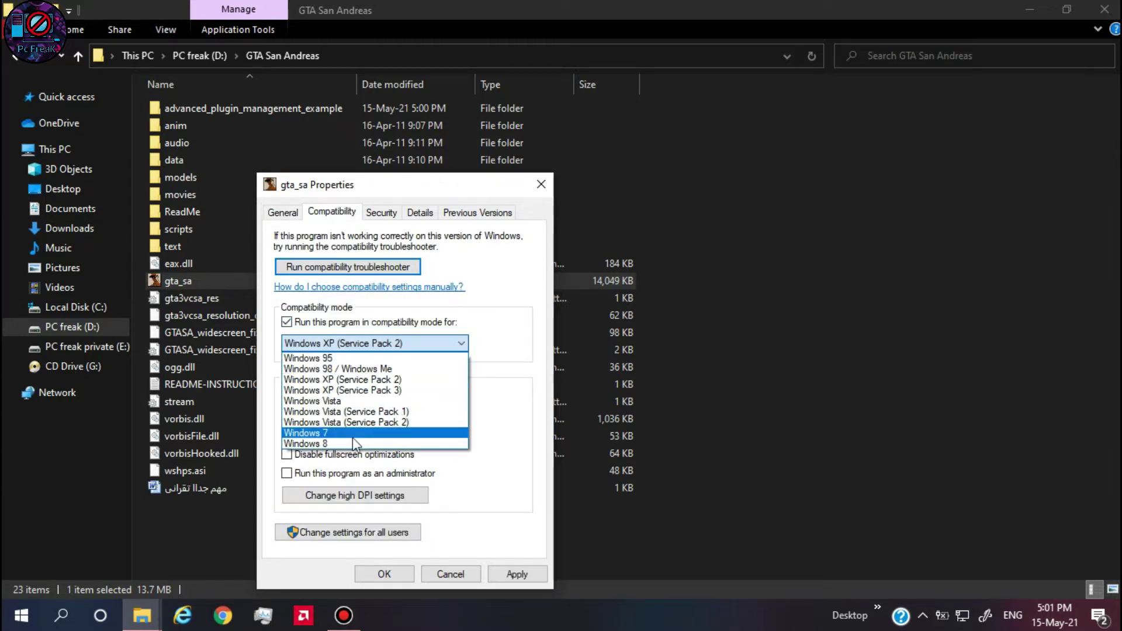
left_click(332, 444)
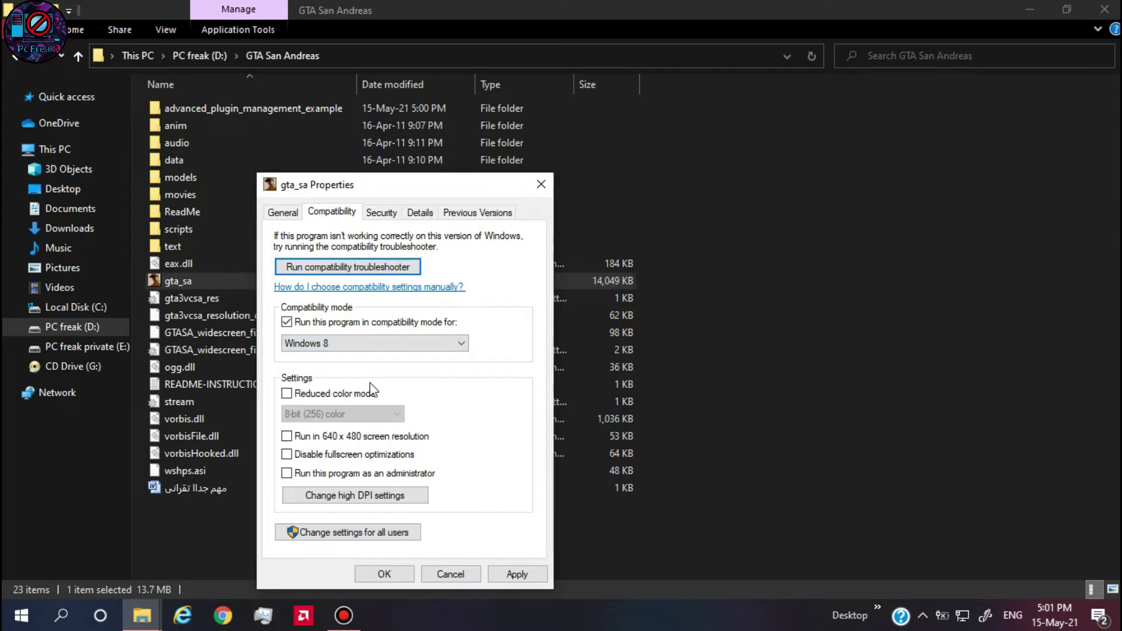
left_click(355, 474)
left_click(513, 573)
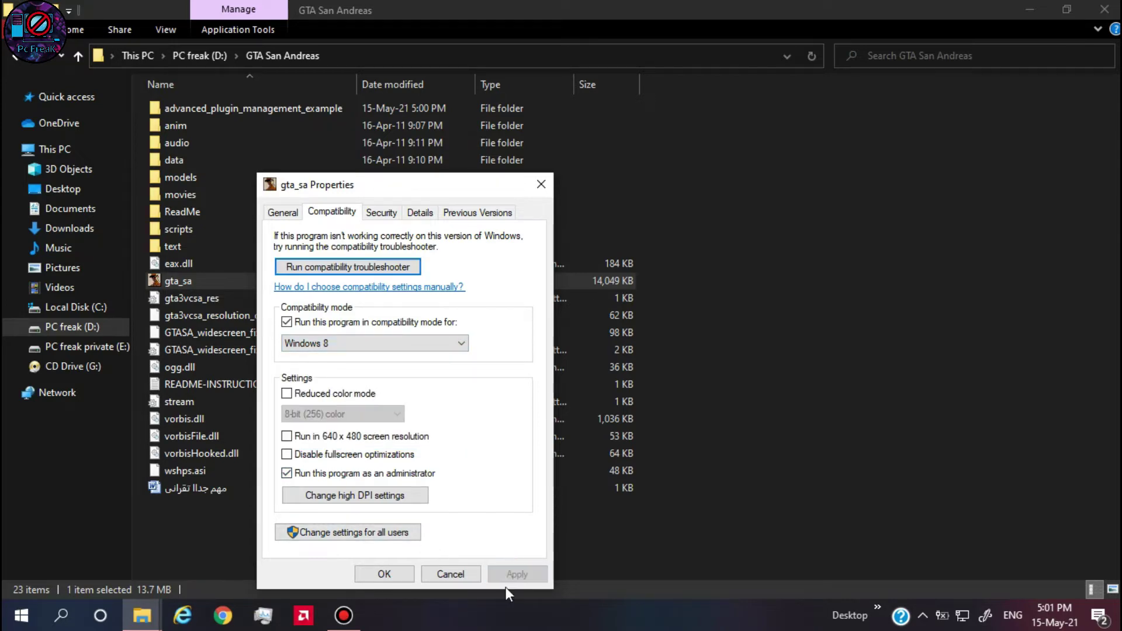
left_click(383, 572)
Refresh the folder and delete the Arabic-named rich text file
right_click(377, 563)
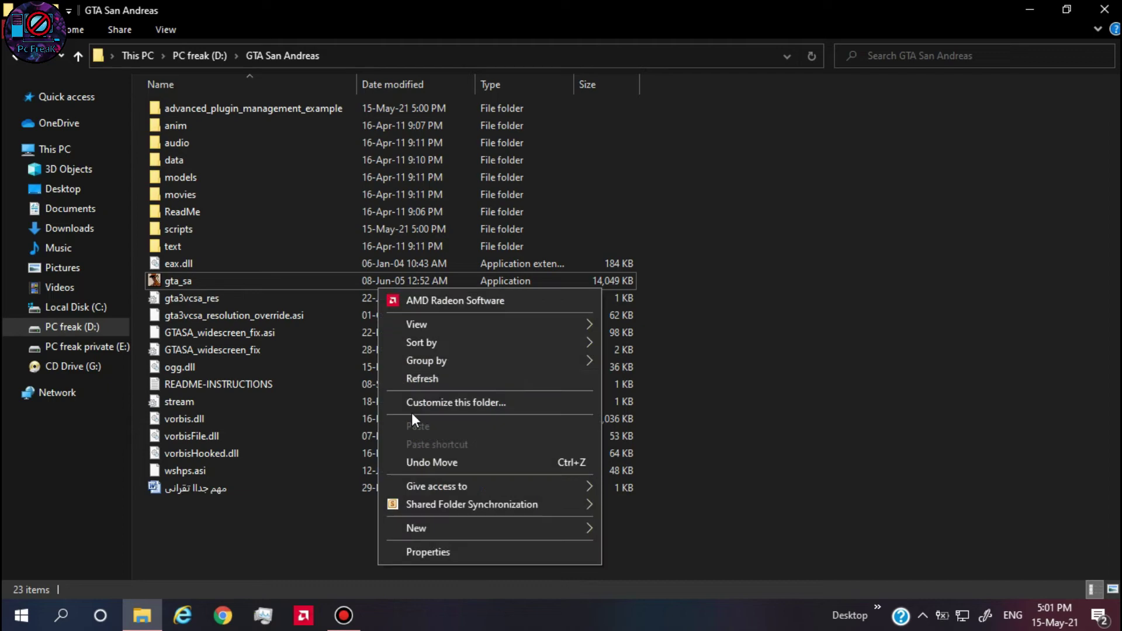
left_click(433, 380)
right_click(252, 486)
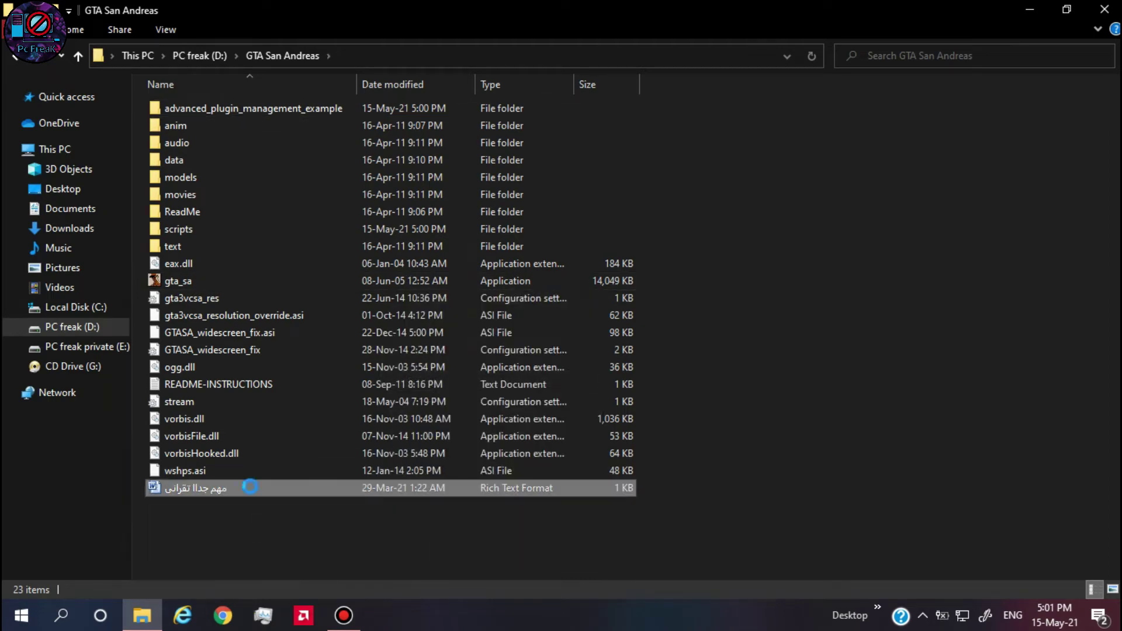
left_click(321, 432)
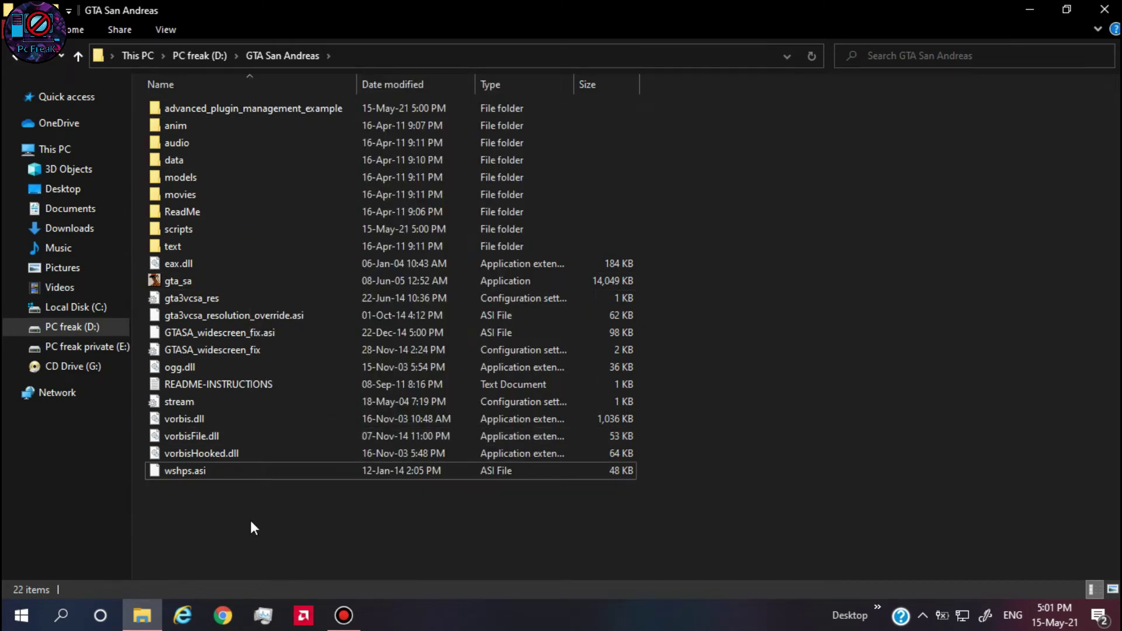
double_click(240, 281)
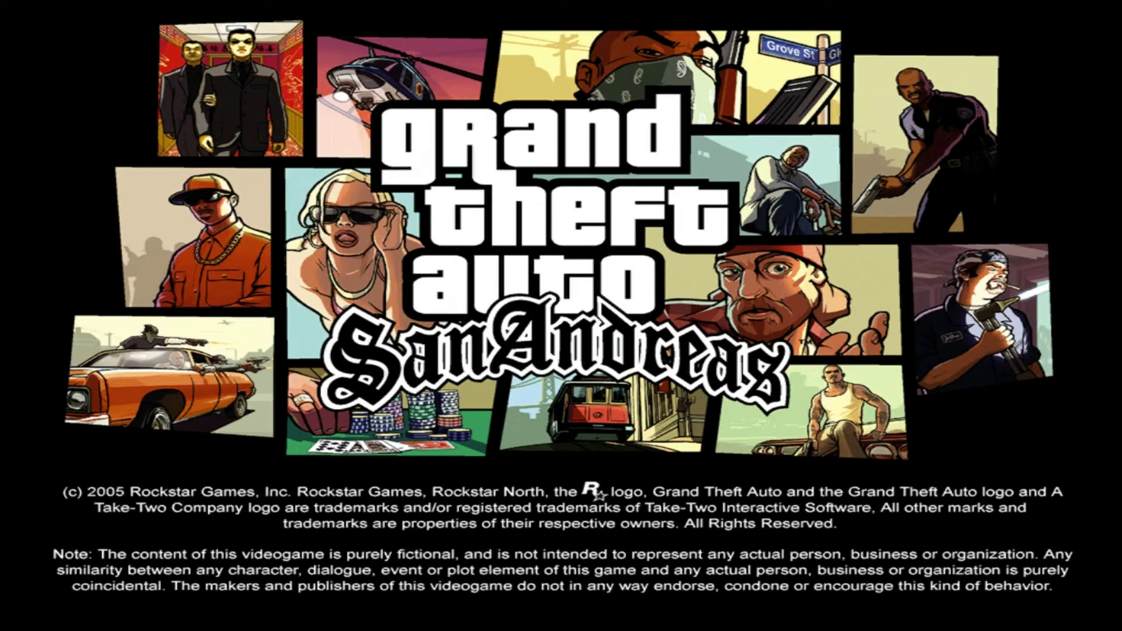
key("Up")
key("Up")
key("Up")
key("Return")
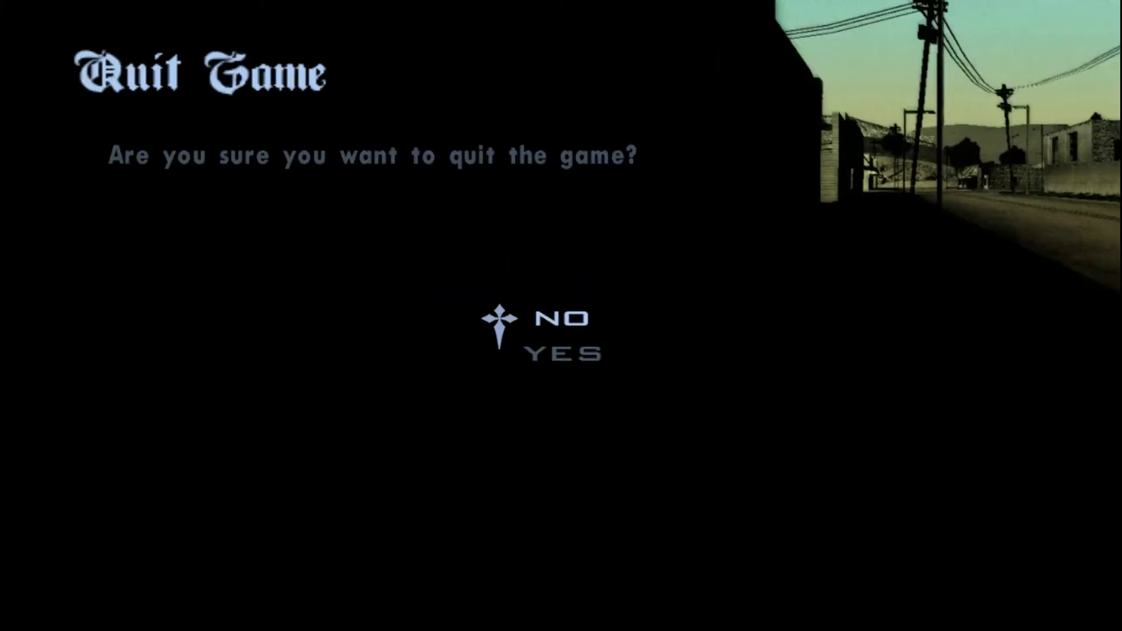
key("Down")
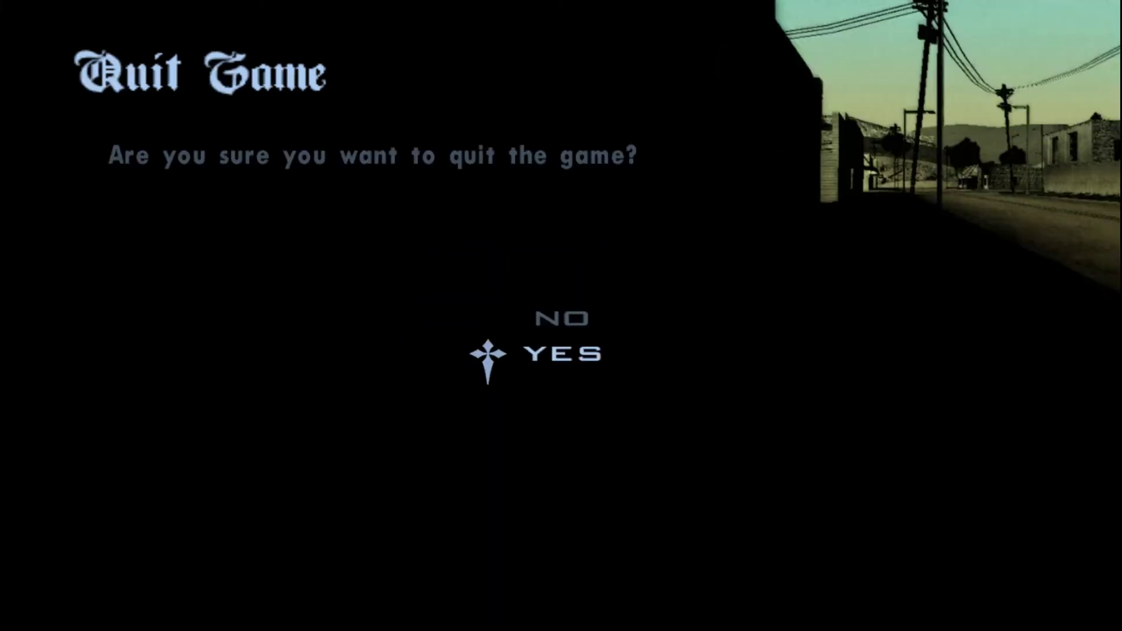
key("Return")
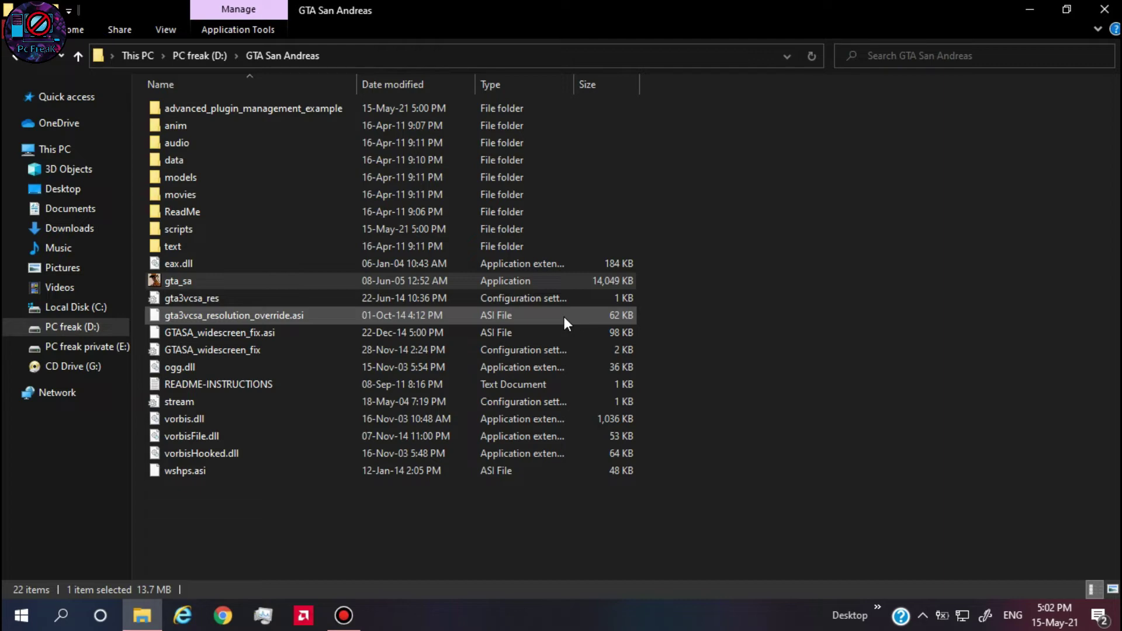
Close the game folder, confirm the game worked correctly, and open Intel Graphics Properties
left_click(1102, 8)
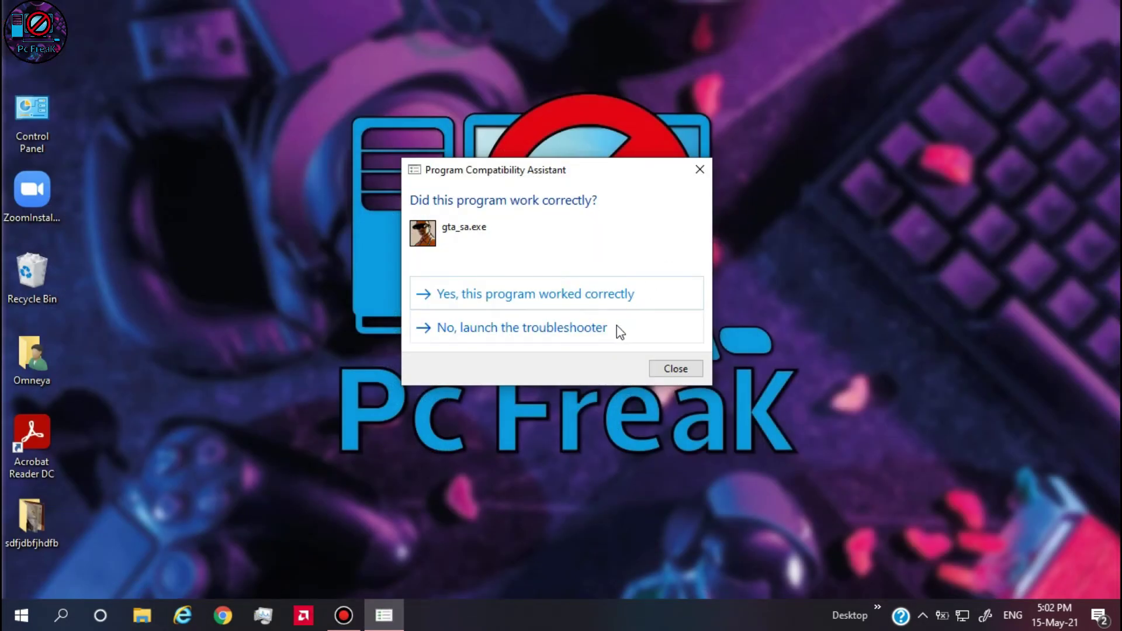
left_click(592, 299)
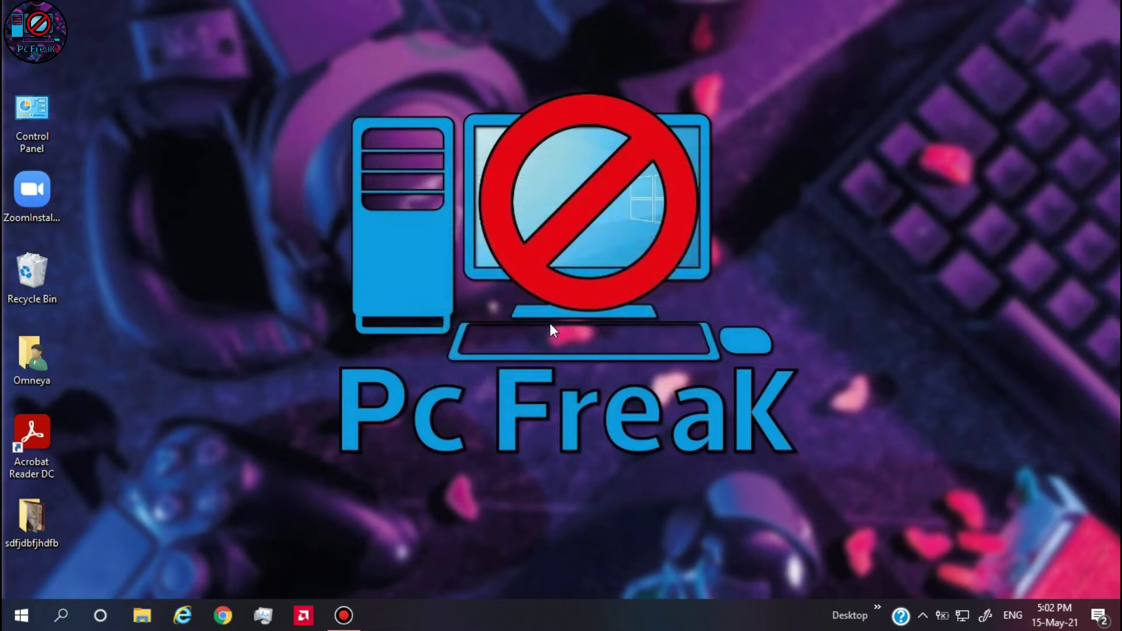
right_click(401, 336)
left_click(462, 305)
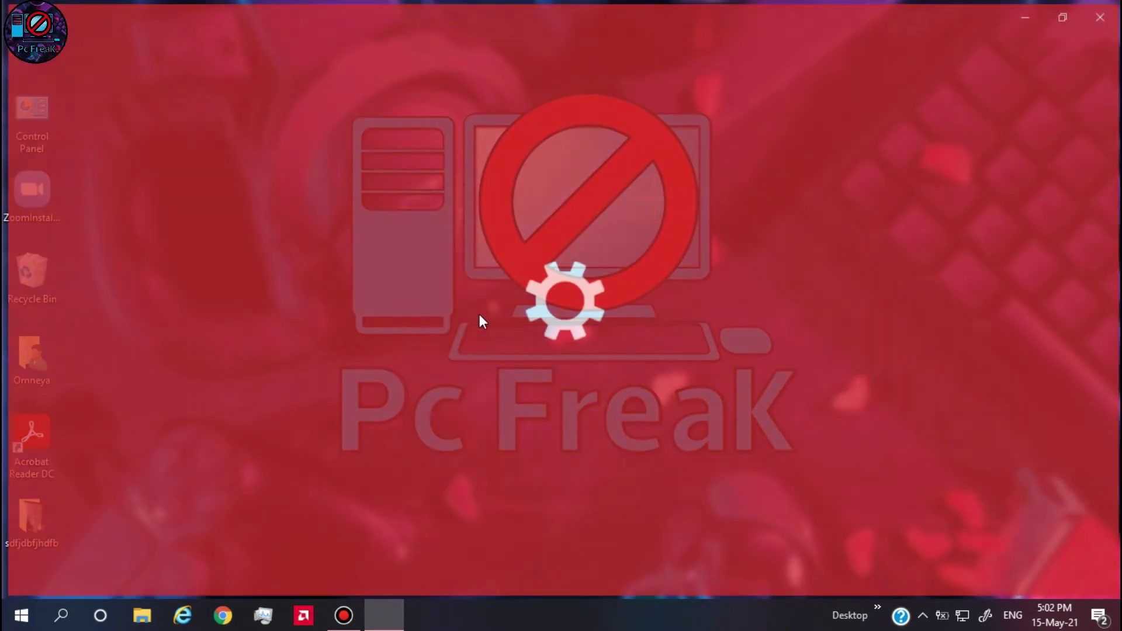
left_click(1106, 14)
right_click(668, 245)
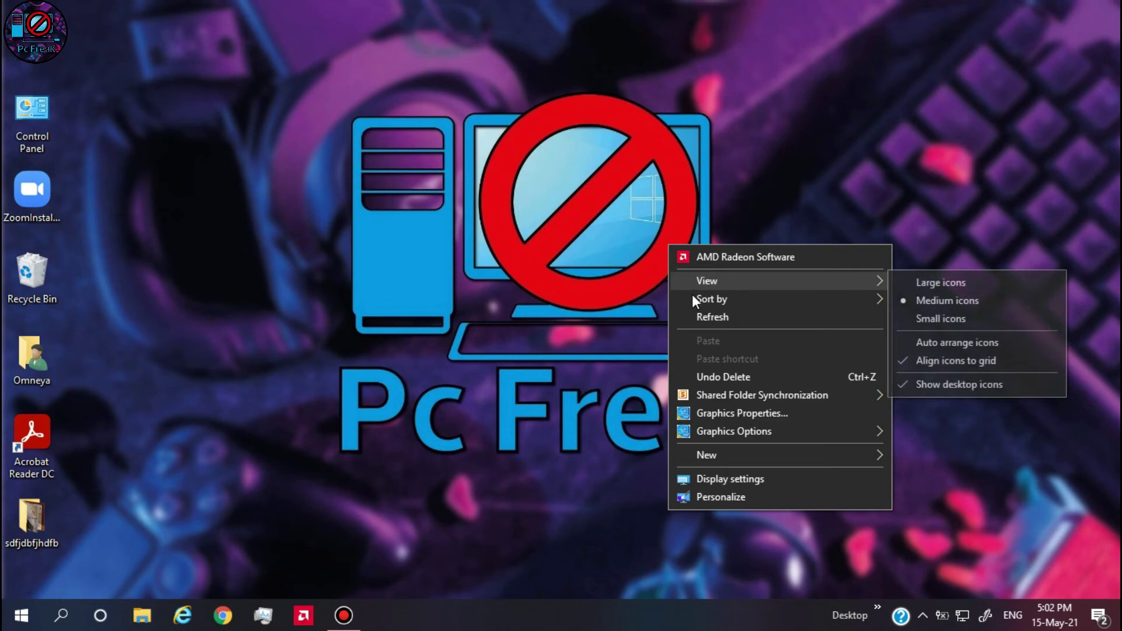
left_click(715, 415)
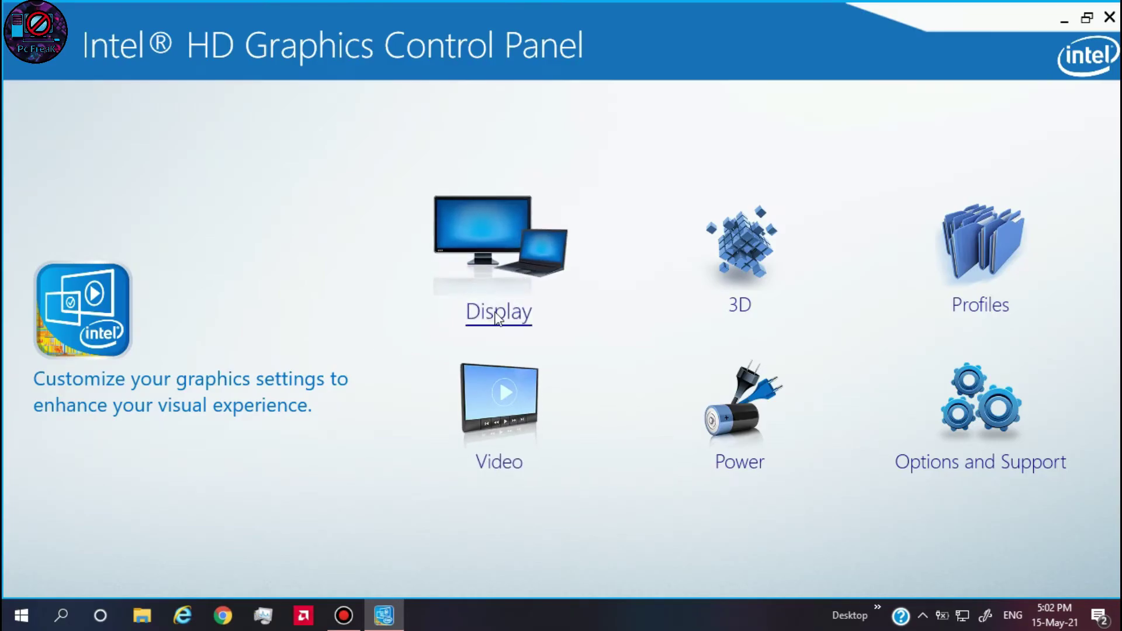
Add a custom resolution of width 800, height 600, 60 Hz refresh rate
left_click(484, 329)
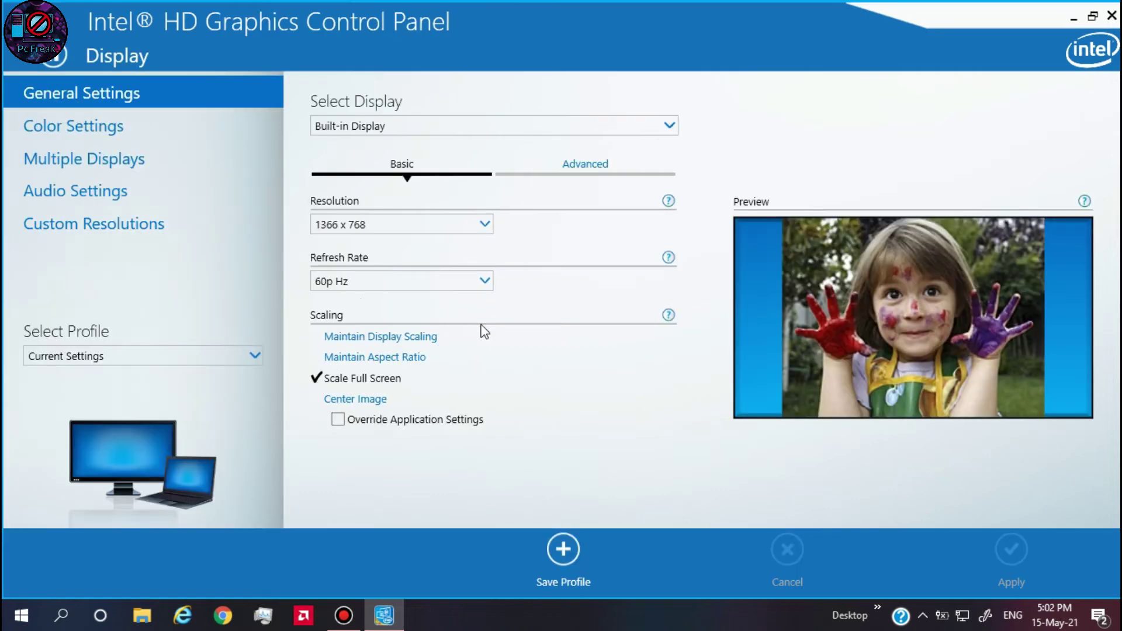
left_click(139, 214)
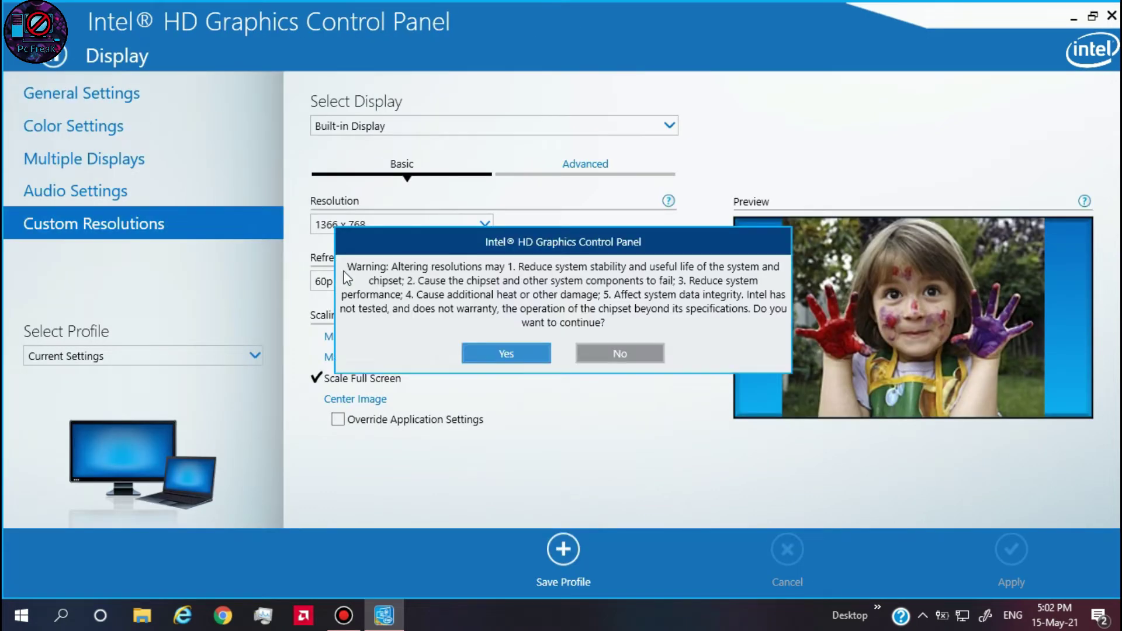
left_click(512, 358)
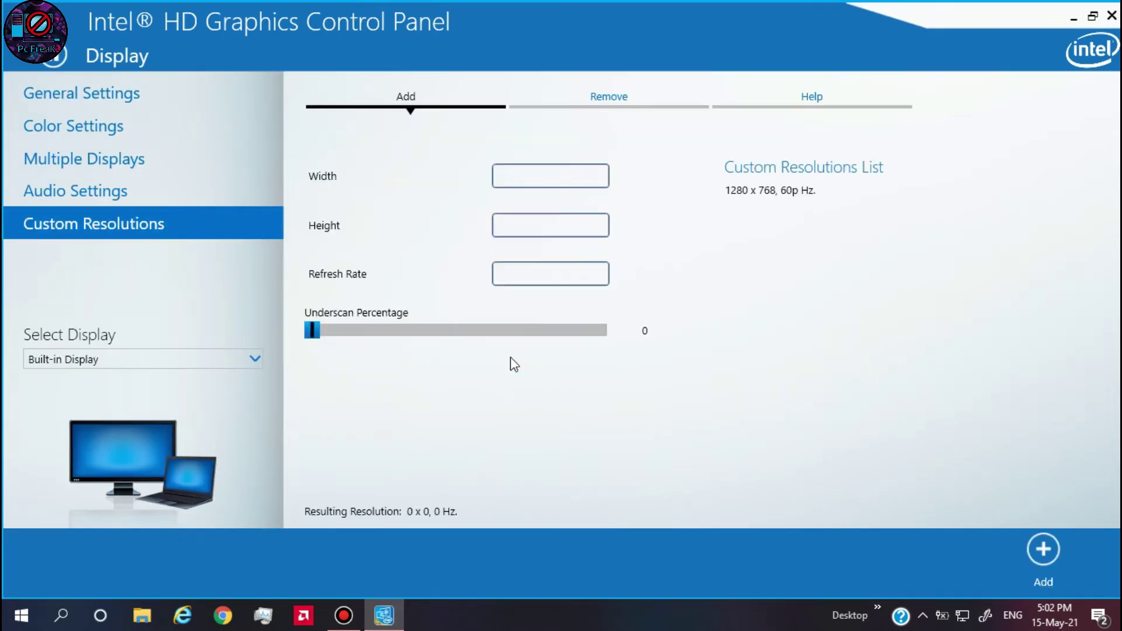
left_click(567, 174)
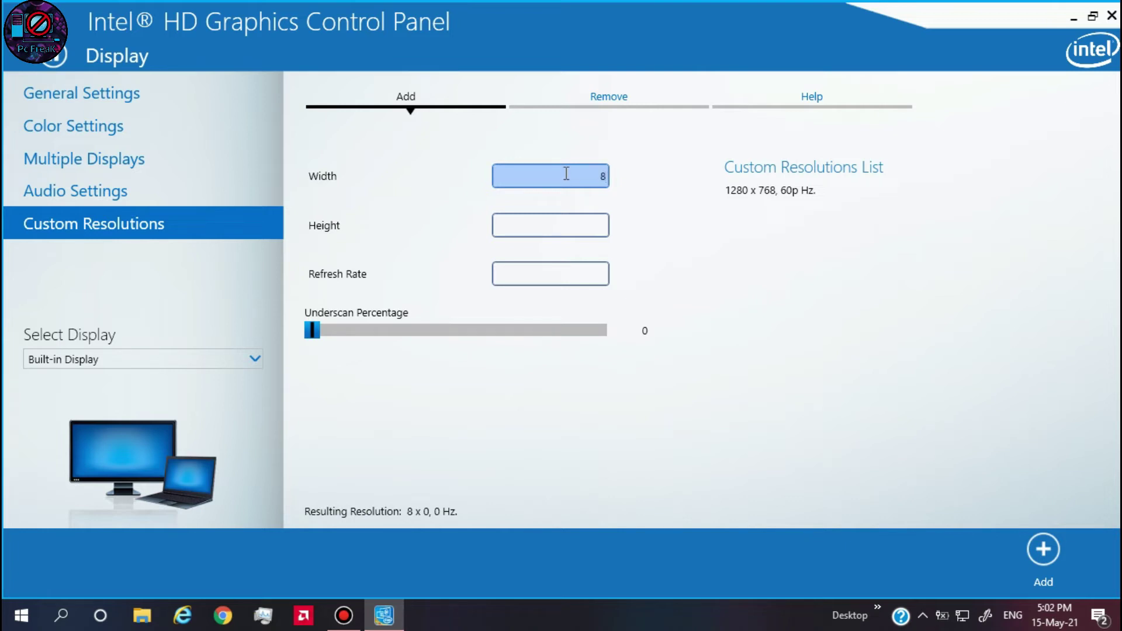
type("800")
left_click(579, 227)
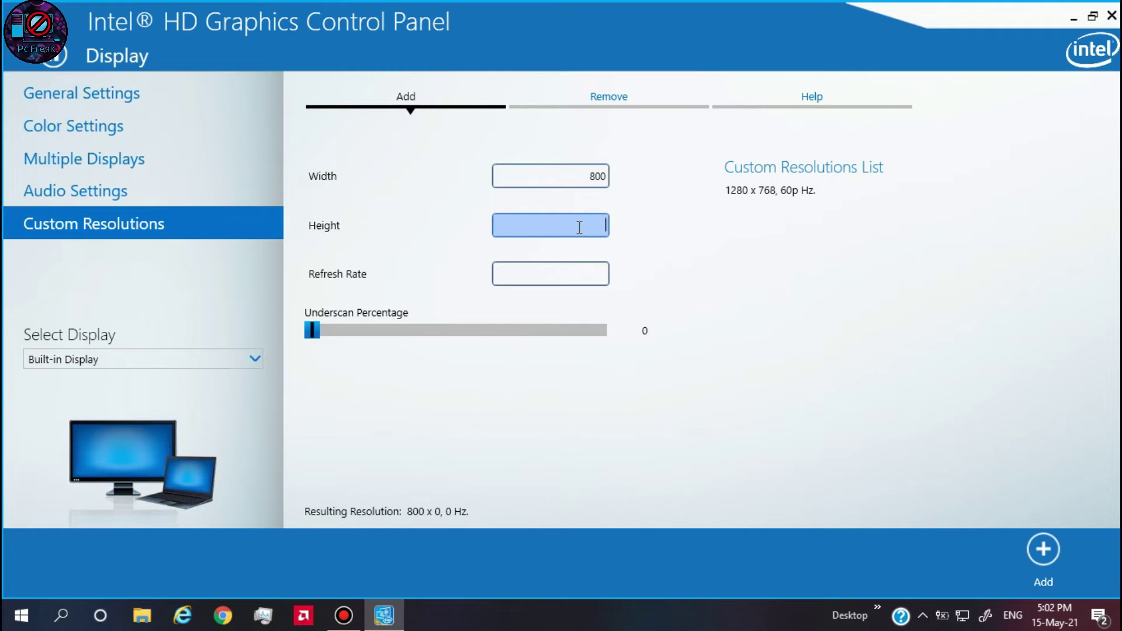
type("600")
left_click(602, 274)
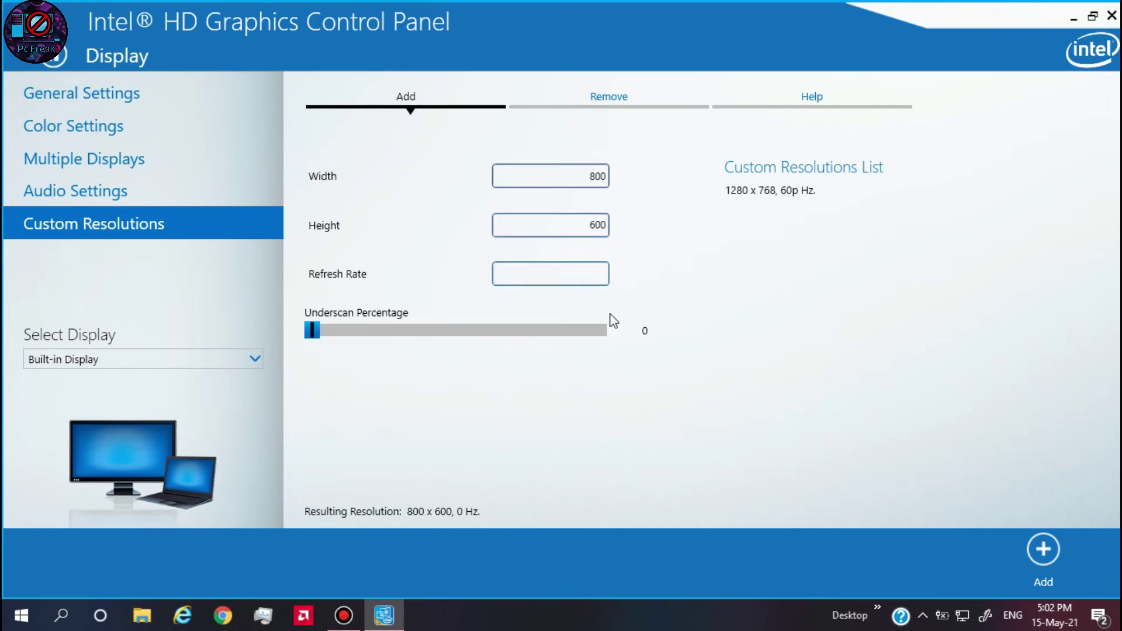
type("60")
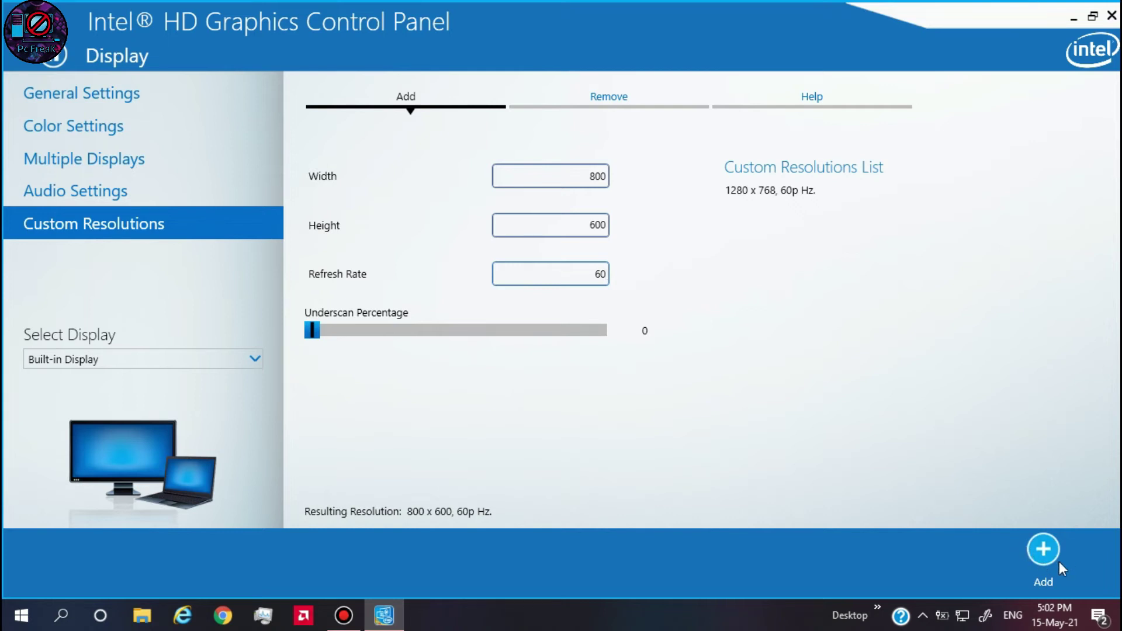
left_click(1046, 551)
left_click(506, 327)
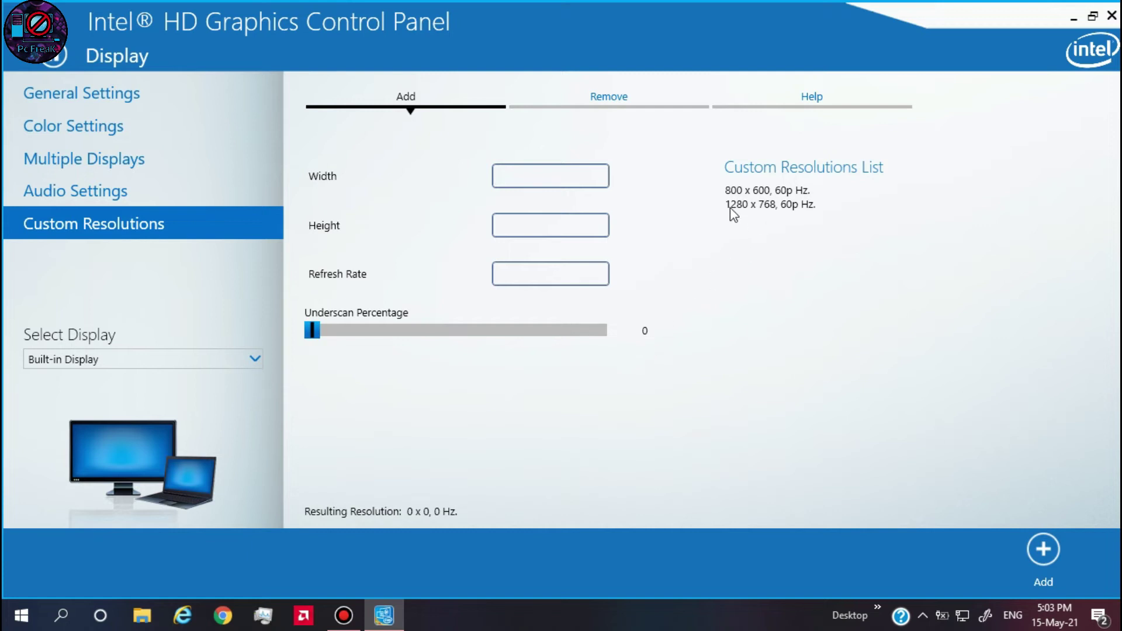
Select 800 x 600 as the display resolution in General Settings
left_click(78, 95)
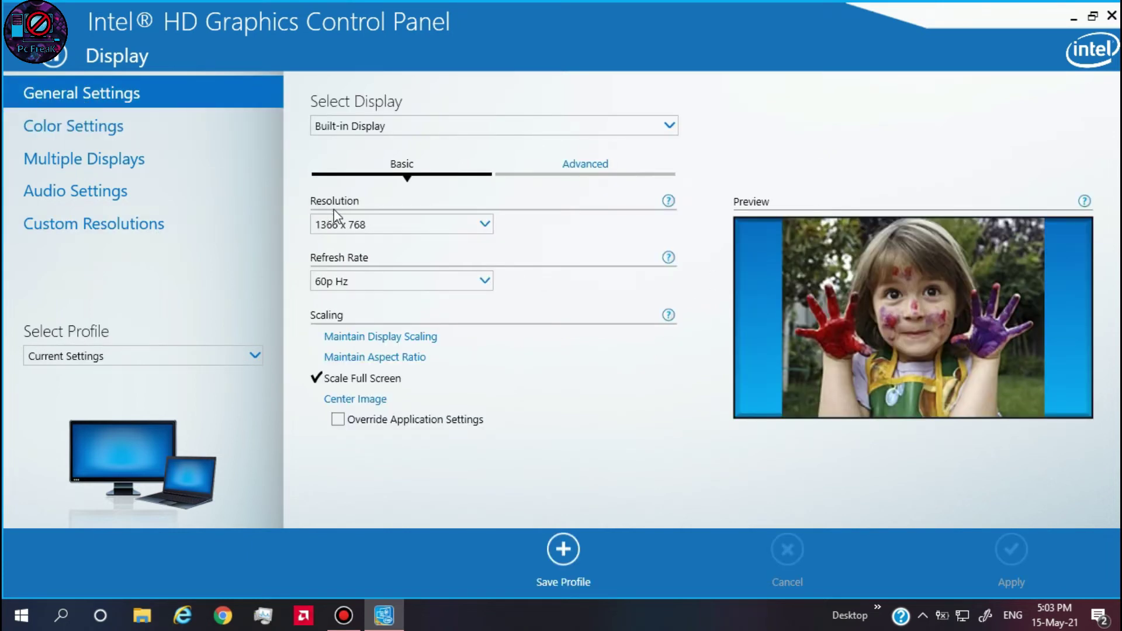
left_click(366, 221)
left_click(373, 266)
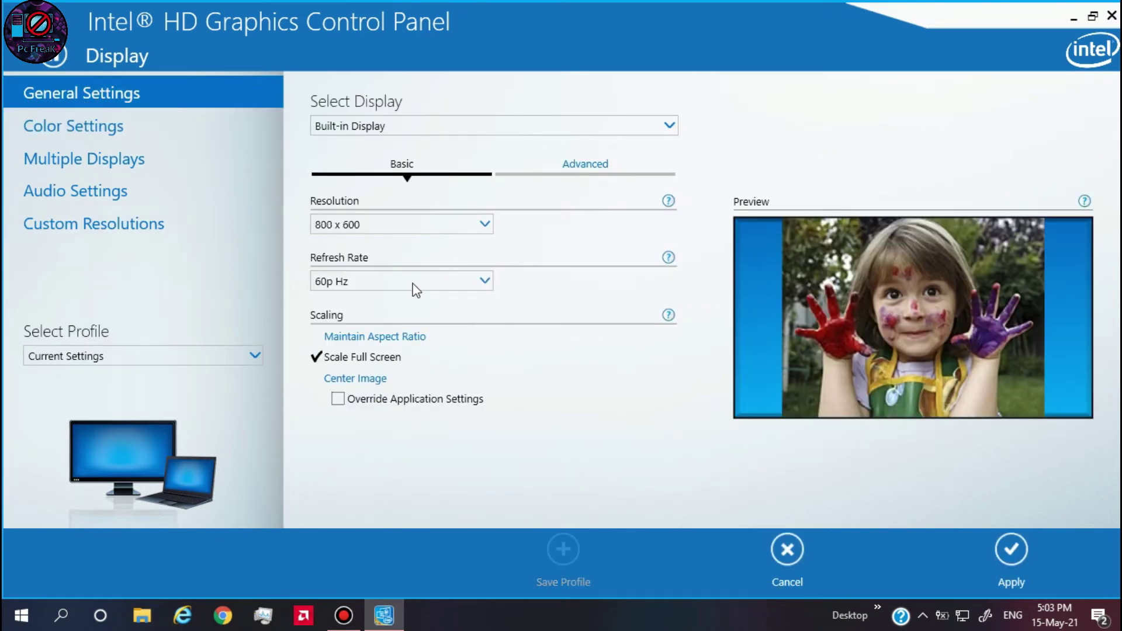